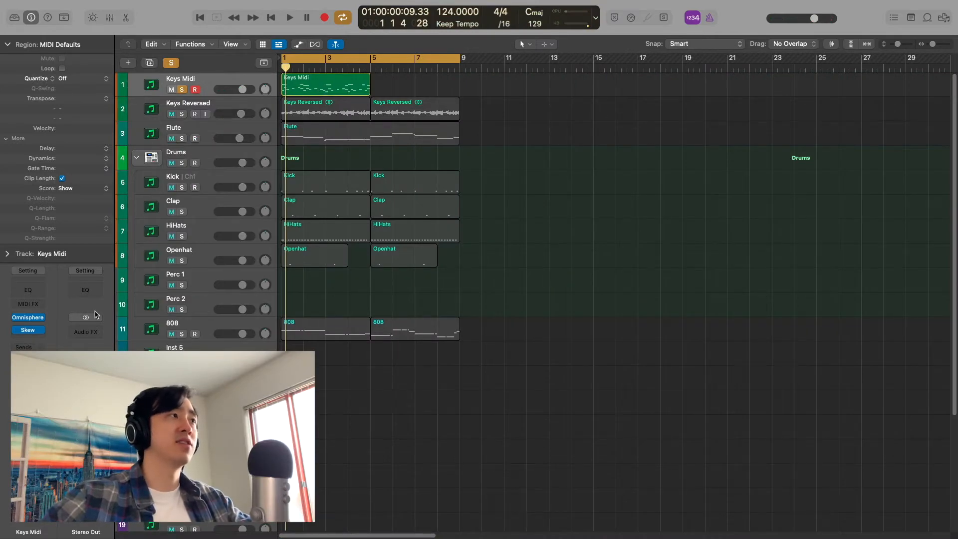
Review the Omnisphere patch on the Keys Midi track and play back the keys with Skew bypassed.
left_click(26, 319)
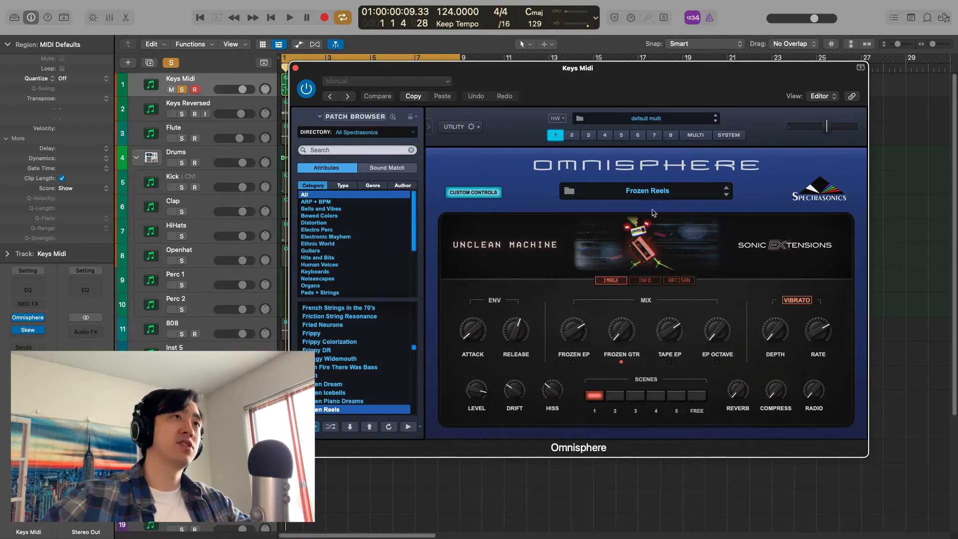
left_click(295, 68)
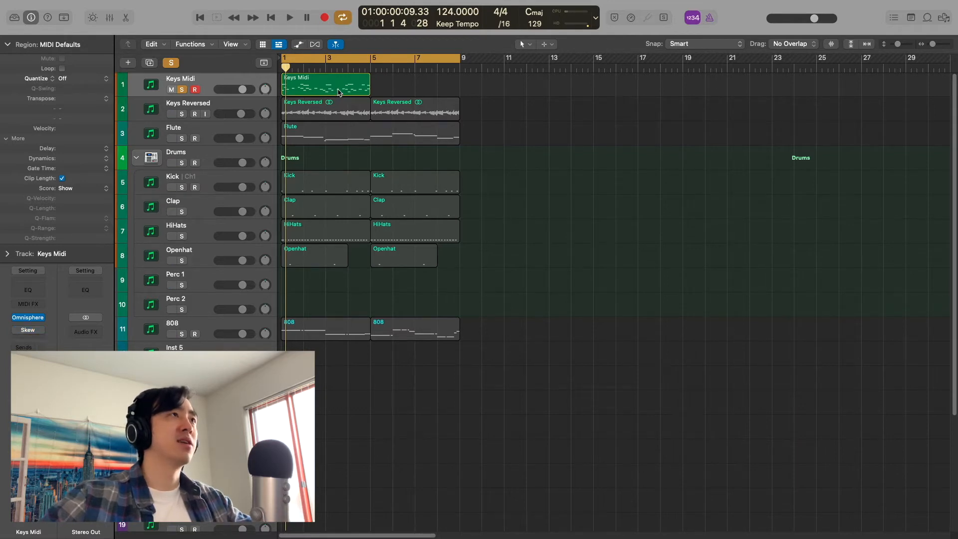
key("space")
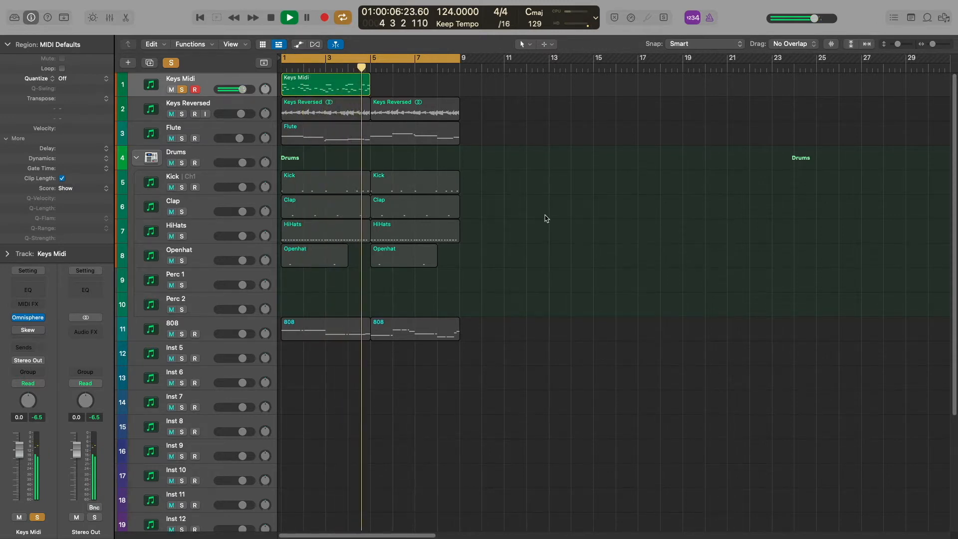
key("space")
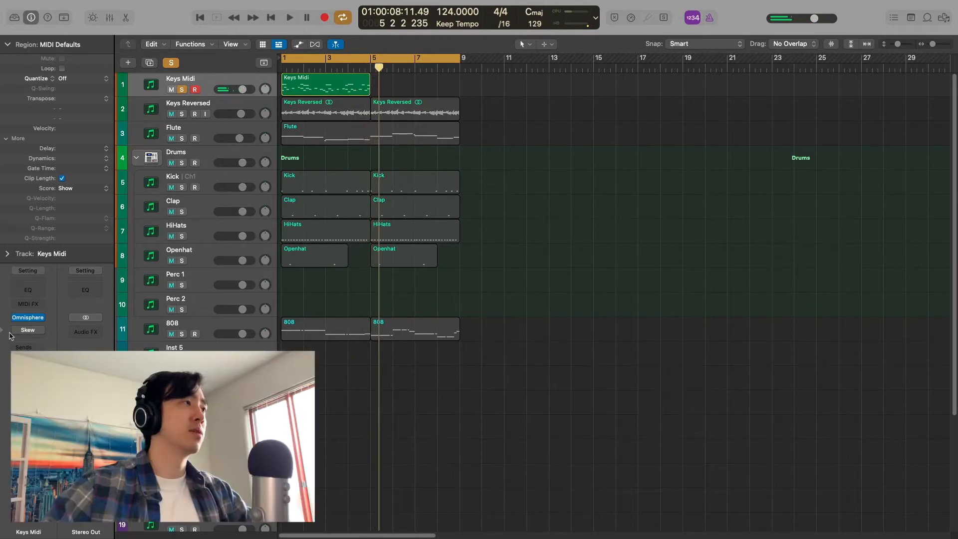
Open the Skew effect on the Keys Midi track and audition the keys with the Drifting Third preset.
left_click(29, 330)
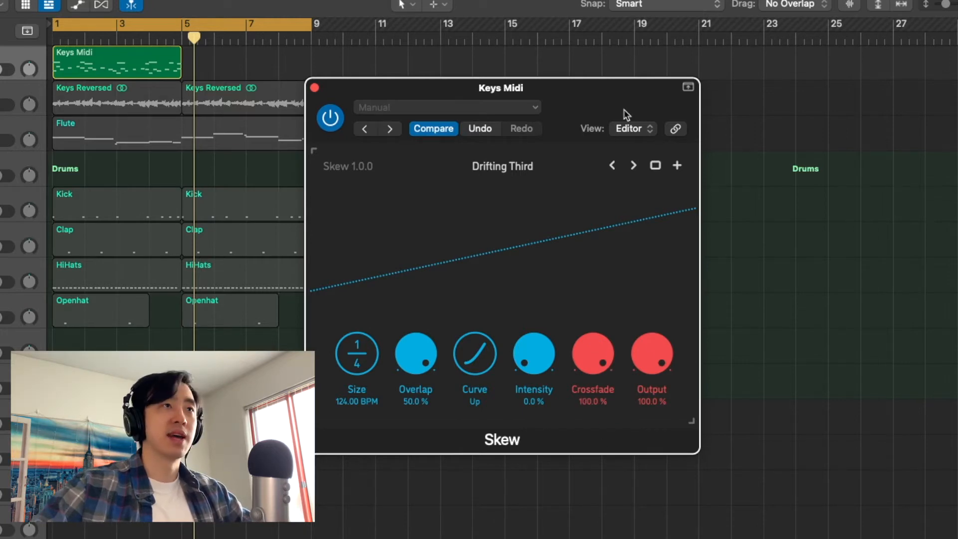
key("space")
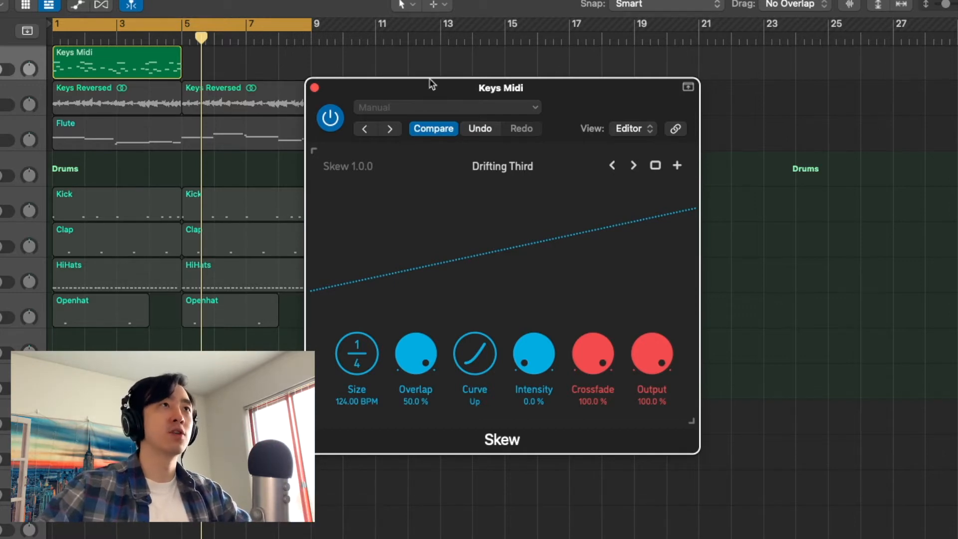
left_click_drag(399, 152, 406, 146)
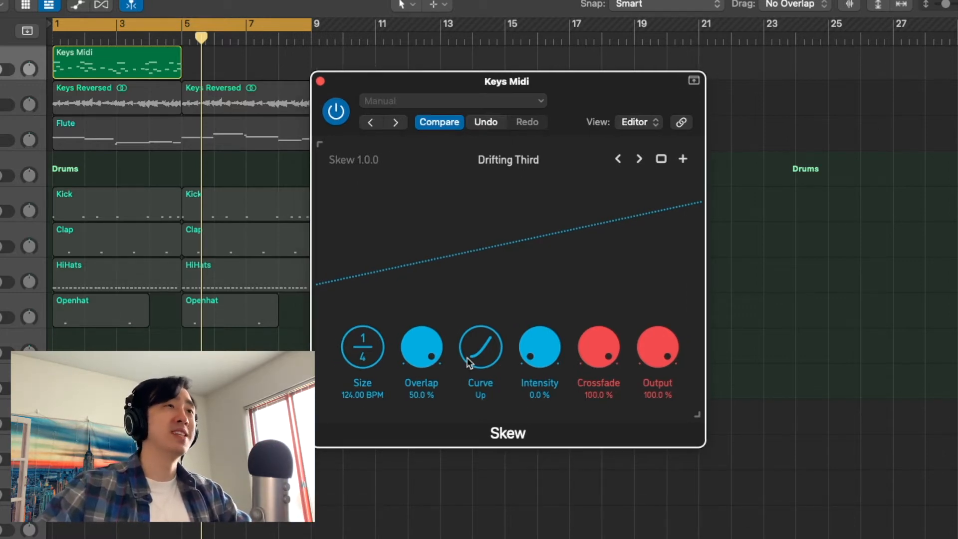
Try Skew's Overlap at 0%, restore it to 50%, and close the plug-in.
left_click_drag(426, 371, 427, 419)
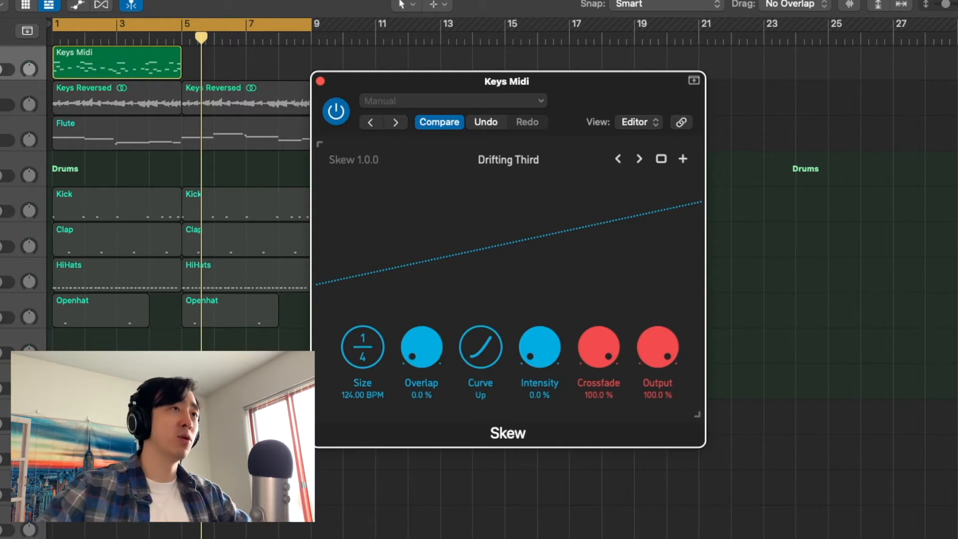
left_click_drag(421, 348, 422, 299)
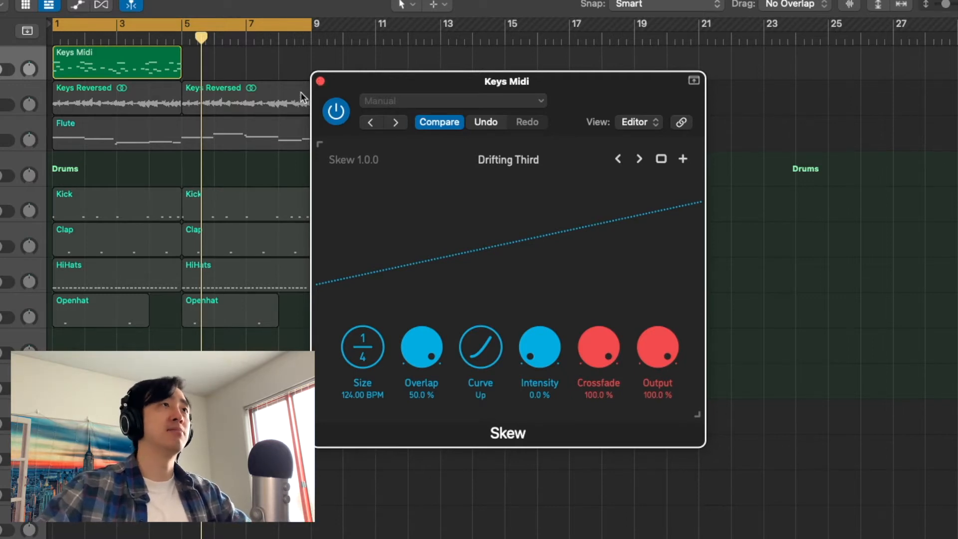
left_click(319, 81)
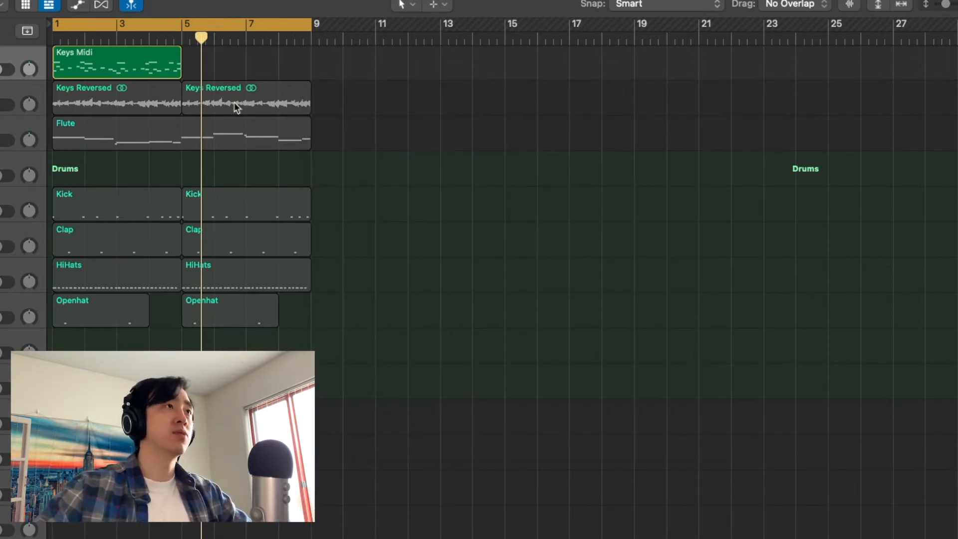
Move the second Keys Reversed region out to bar 9, extend it to about bar 15, and inspect its waveform.
left_click_drag(234, 102, 379, 102)
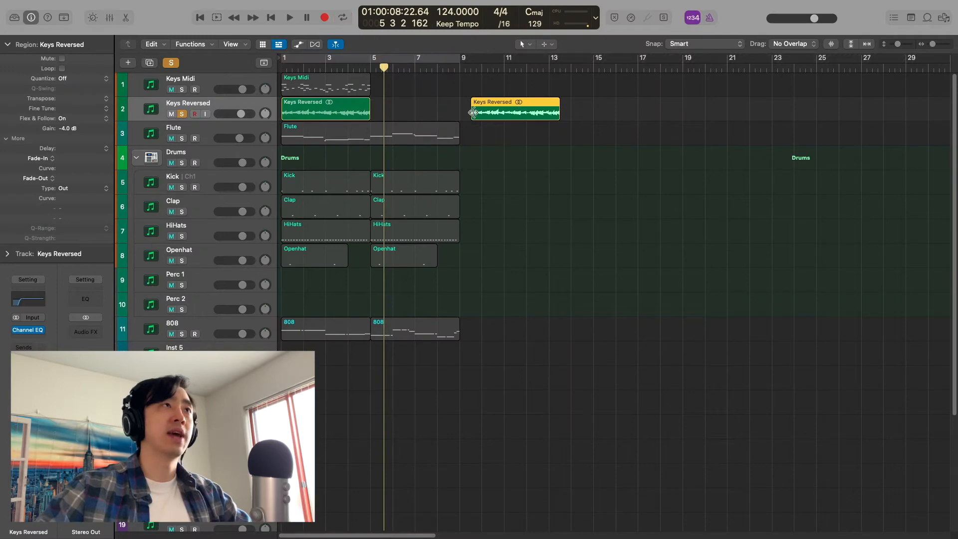
left_click_drag(474, 112, 378, 122)
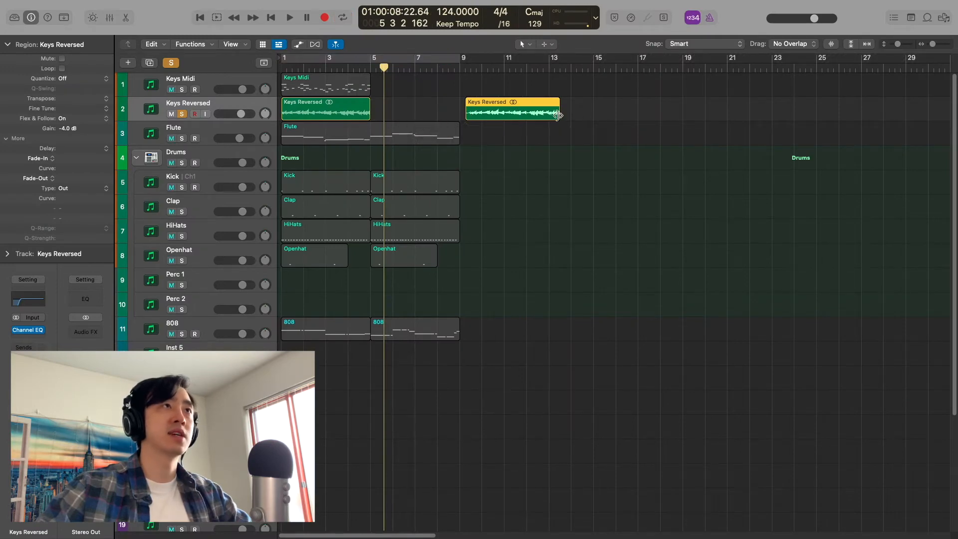
left_click_drag(557, 114, 599, 114)
key("e")
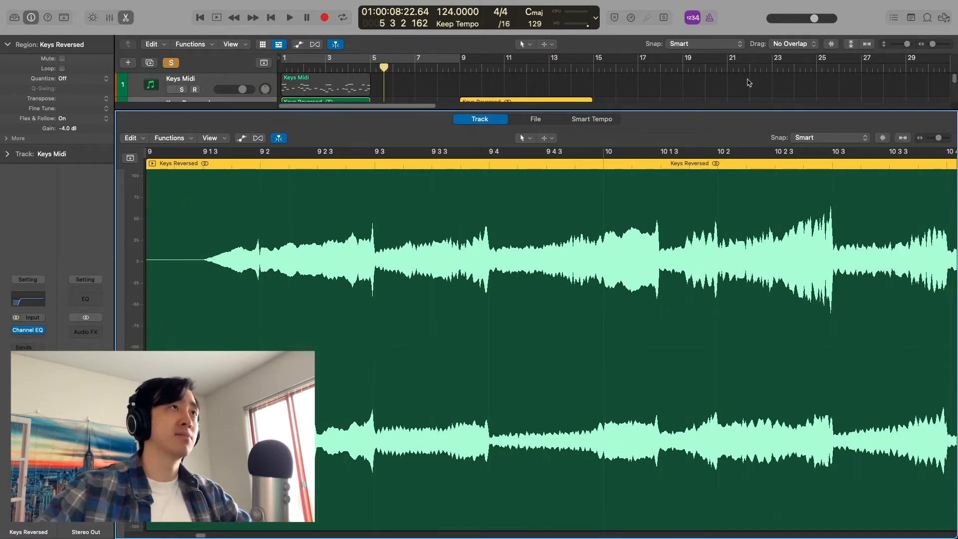
key("e")
Realign the first Keys Reversed region to start at bar 1 and trim off the excess after bar 5.
left_click_drag(282, 111, 354, 111)
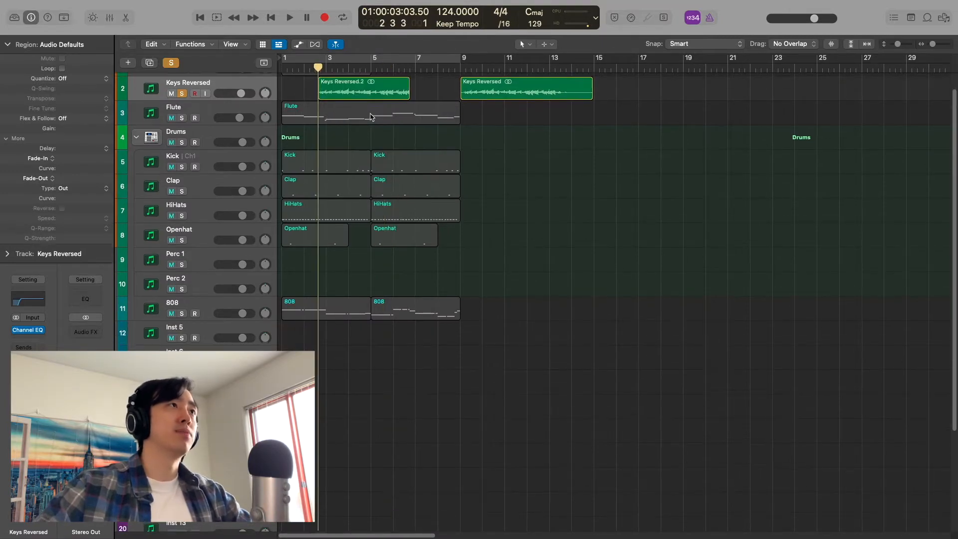
left_click_drag(369, 90, 333, 91)
scroll(375, 94, "up", 2)
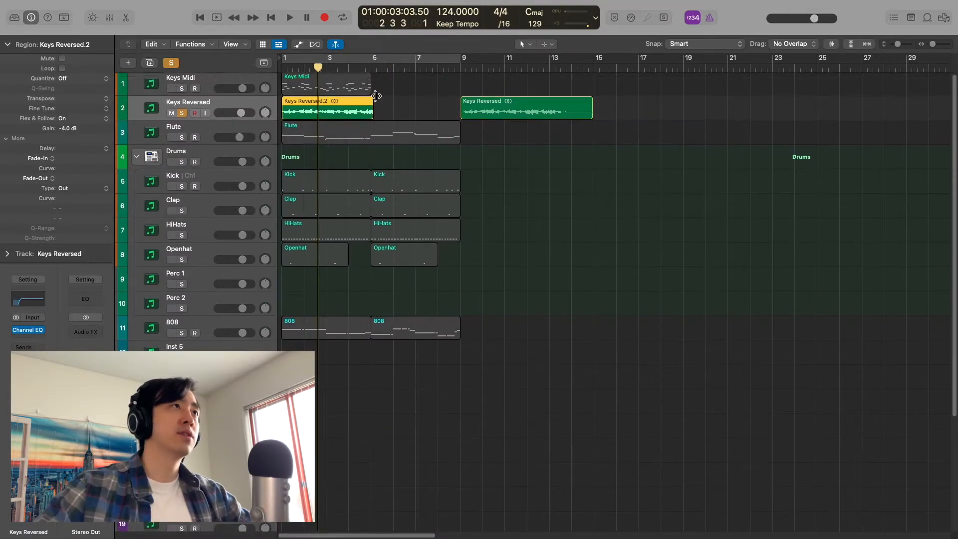
double_click(372, 103, "super")
key("Delete")
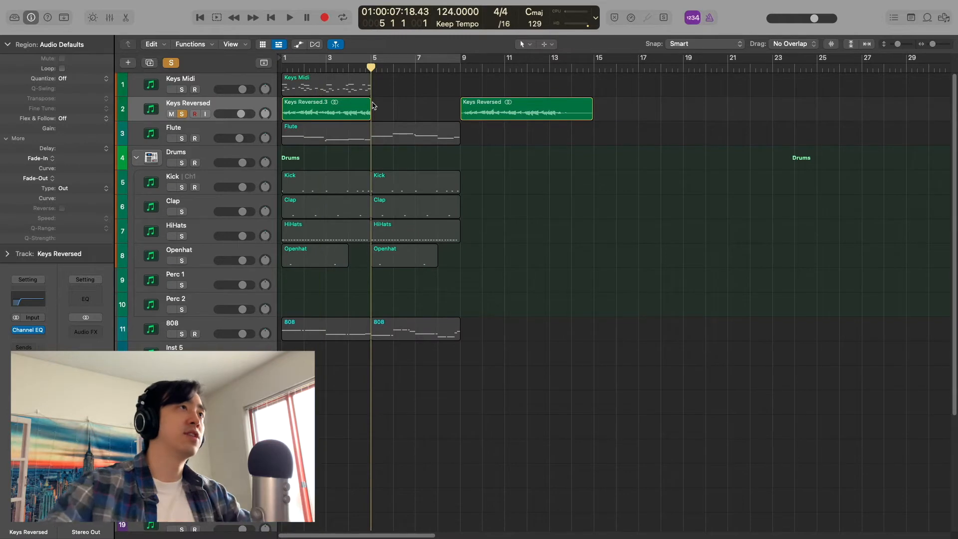
left_click(348, 114)
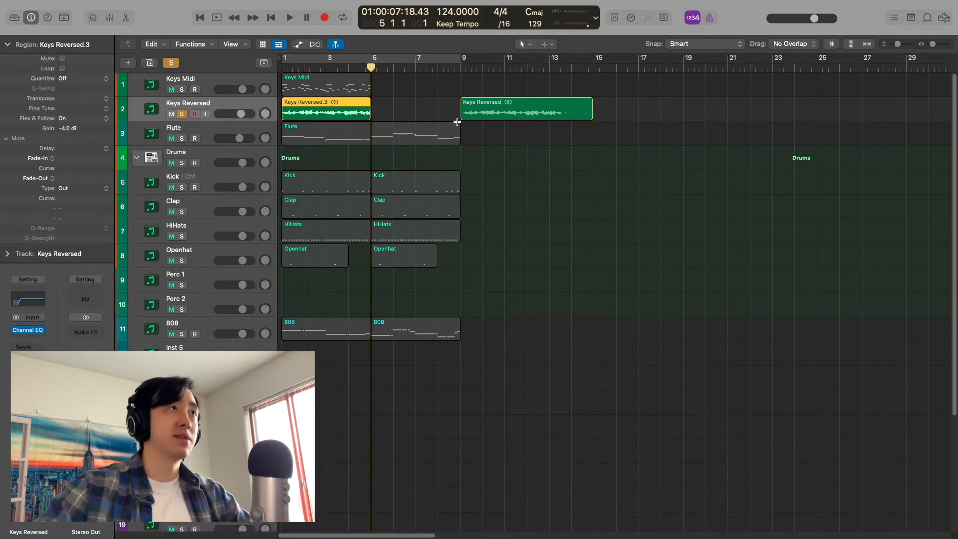
Undo the edits to the Keys Reversed regions and play the project from the beginning.
key("super+z")
key("super+z")
key("super+z")
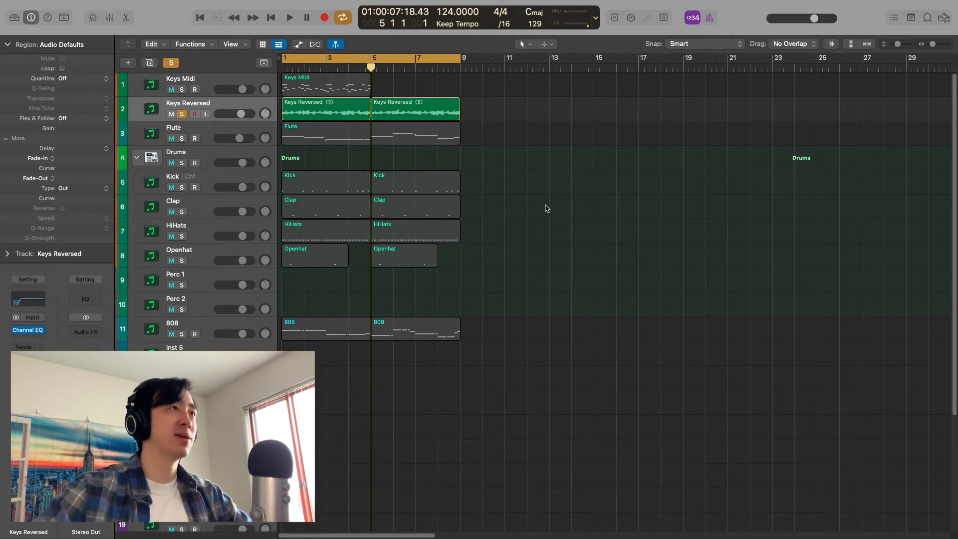
key("Return")
key("space")
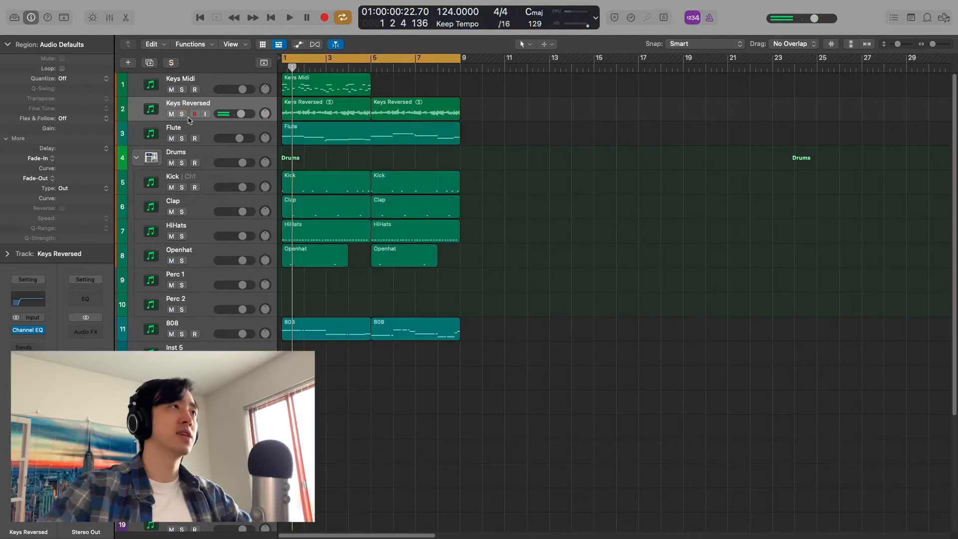
Solo the Flute track and play its melody with Skew bypassed.
left_click(178, 143)
left_click(181, 139)
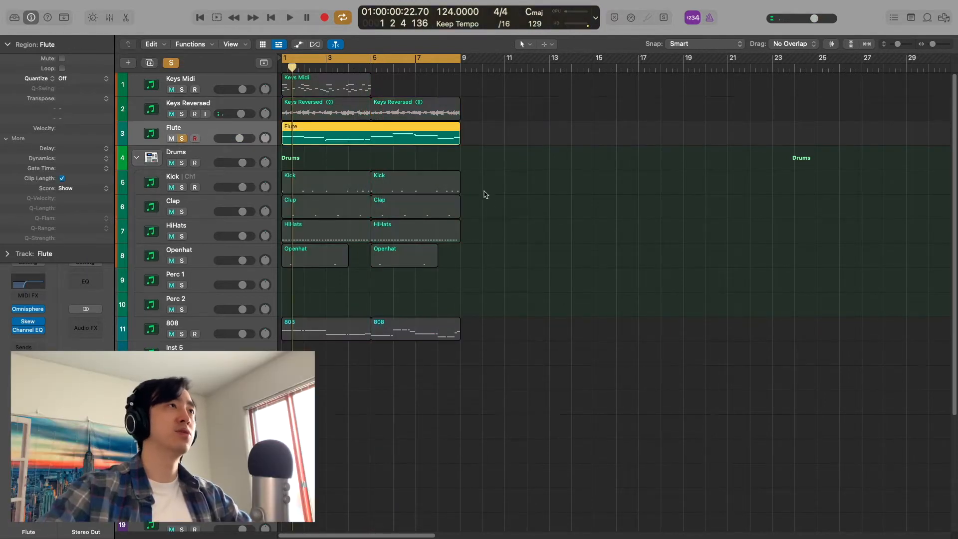
mouse_move(21, 325)
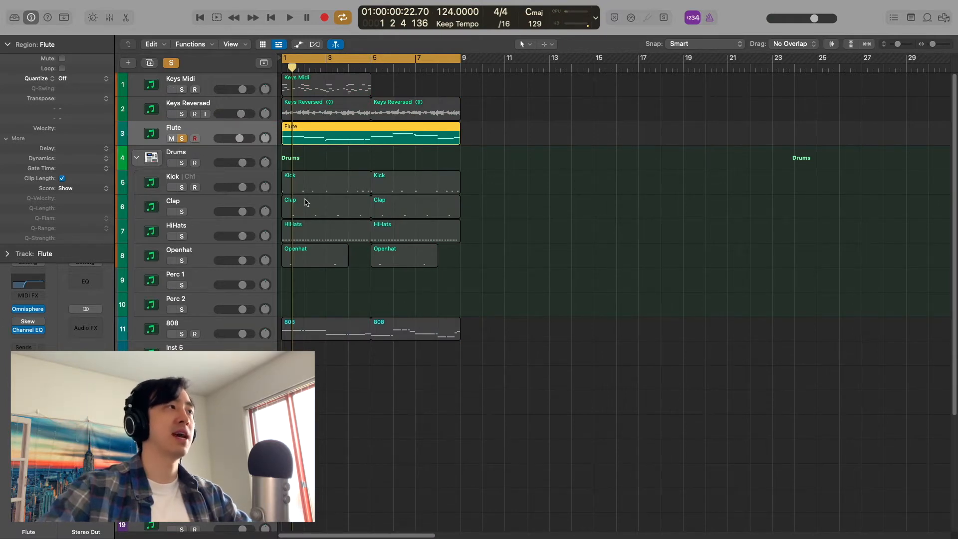
key("space")
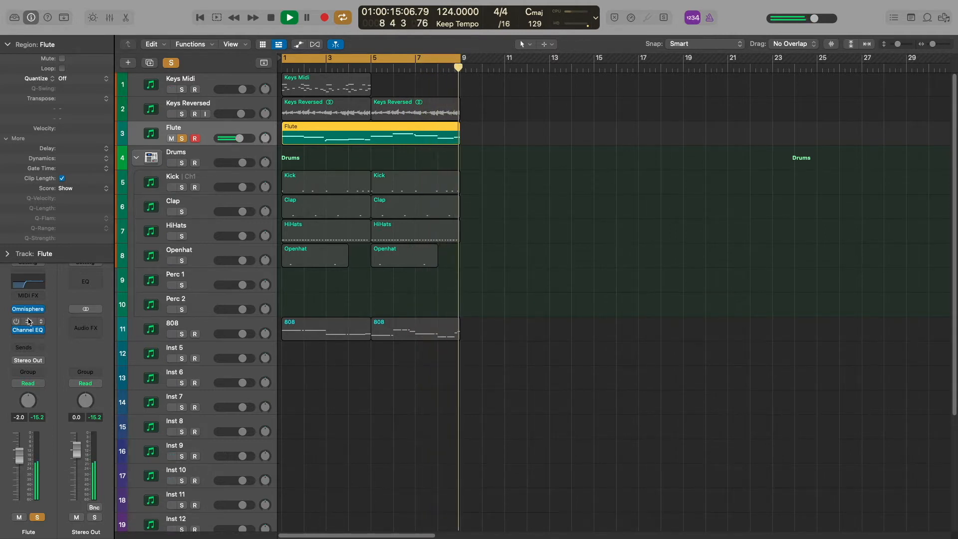
key("space")
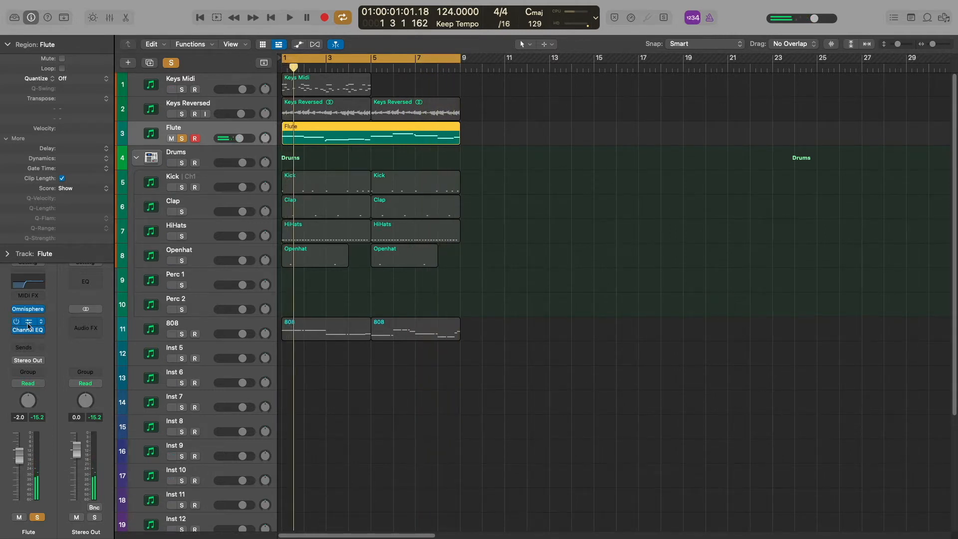
Open the Skew effect on the Flute track, examine its Default preset settings, and close it.
left_click(29, 325)
left_click_drag(559, 129, 576, 137)
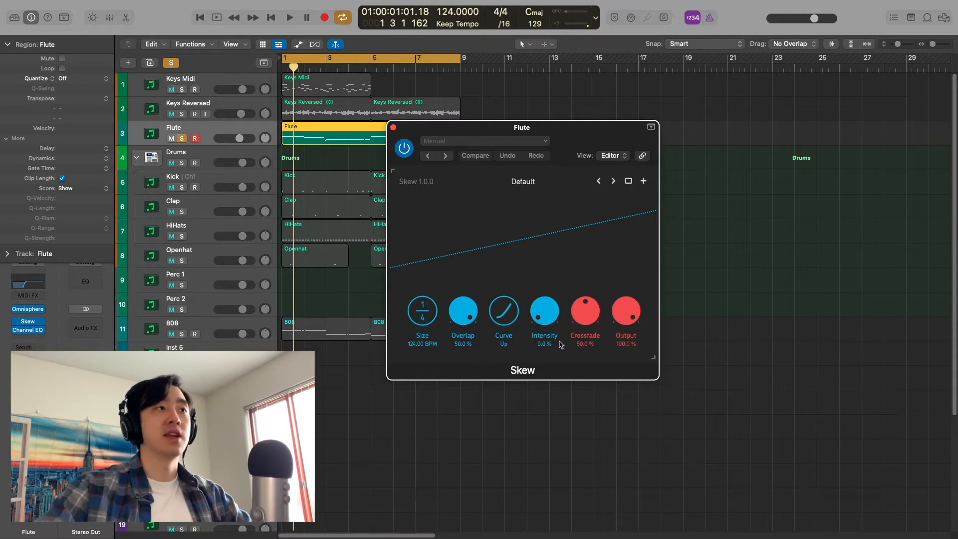
left_click_drag(598, 147, 604, 144)
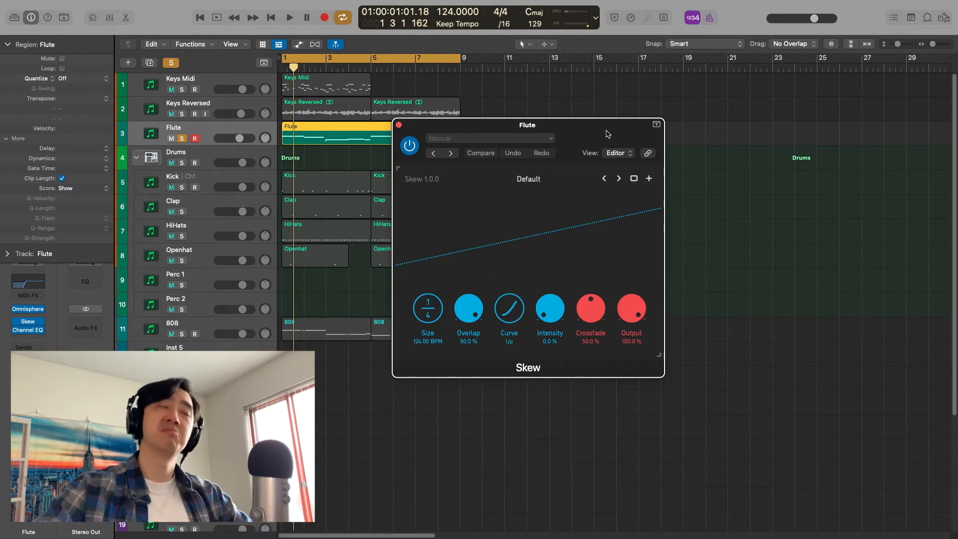
left_click(399, 125)
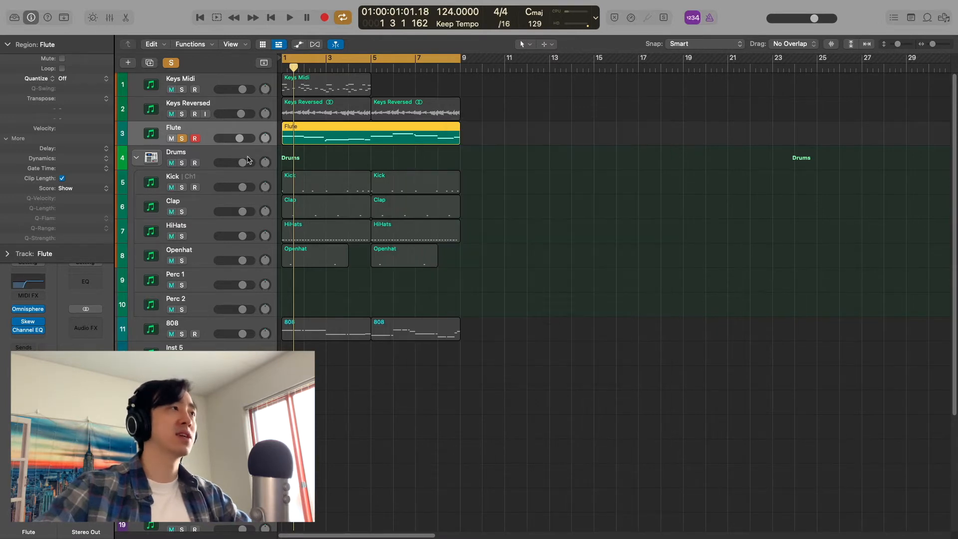
Play the soloed flute melody with Skew enabled and close the Skew window.
key("space")
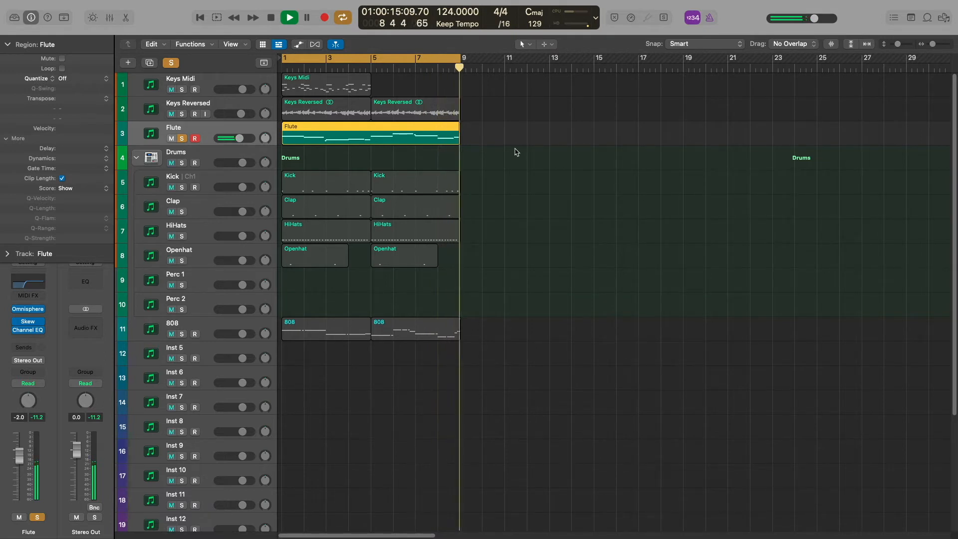
key("space")
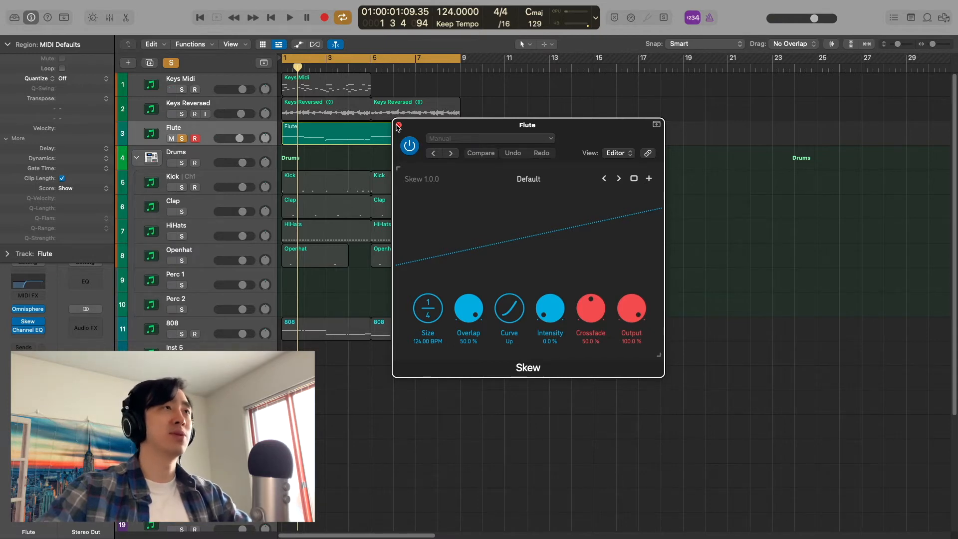
left_click(399, 124)
Play Keys Reversed and Flute soloed together, and clear all solos to hear the full beat with Keys Midi muted.
left_click(183, 115)
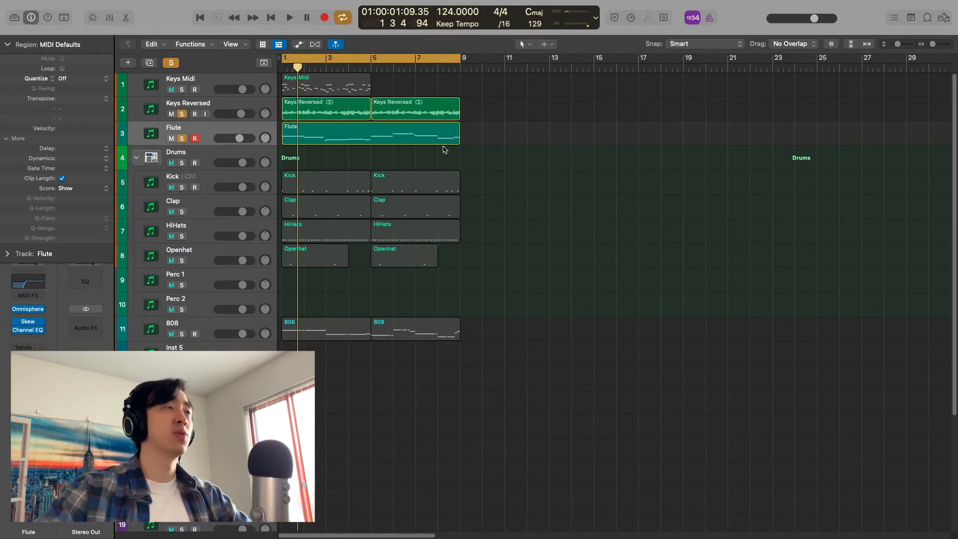
key("space")
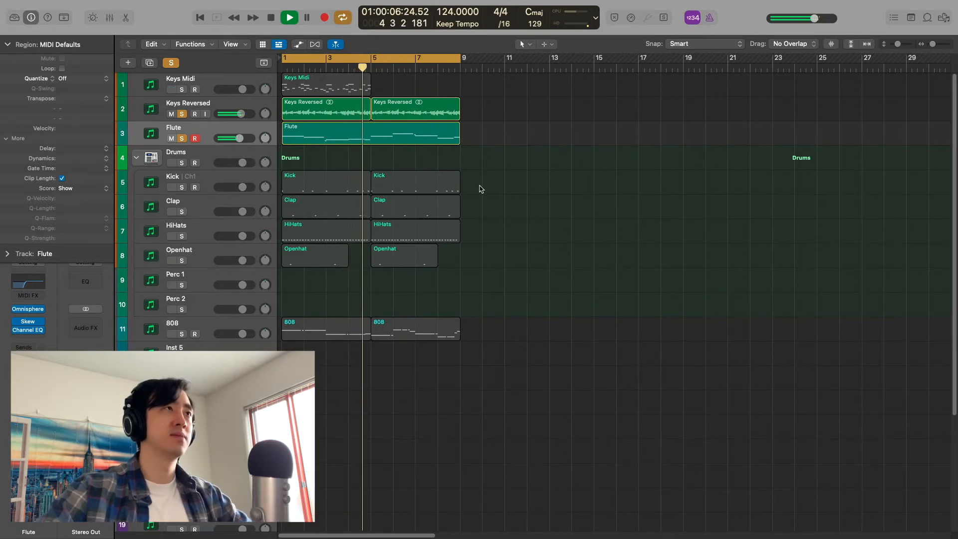
left_click(171, 63)
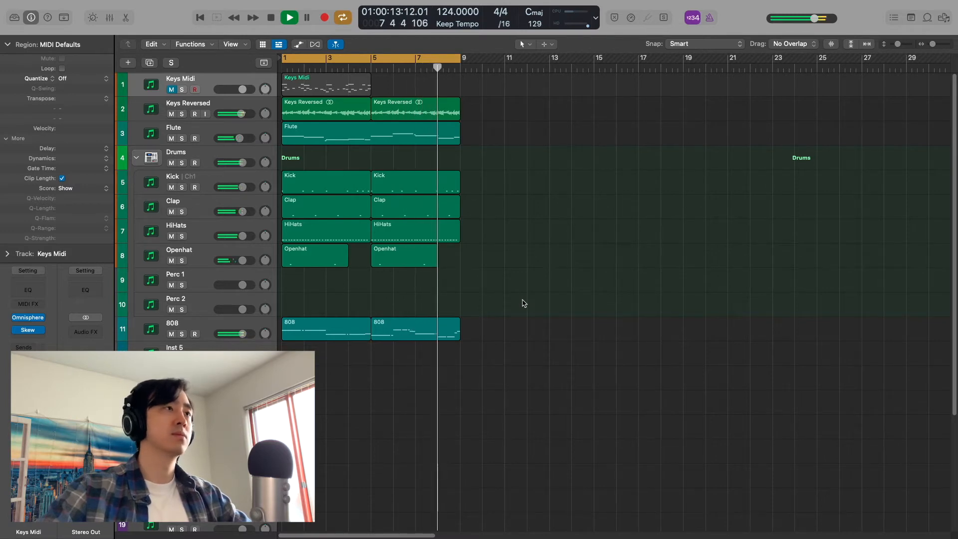
key("space")
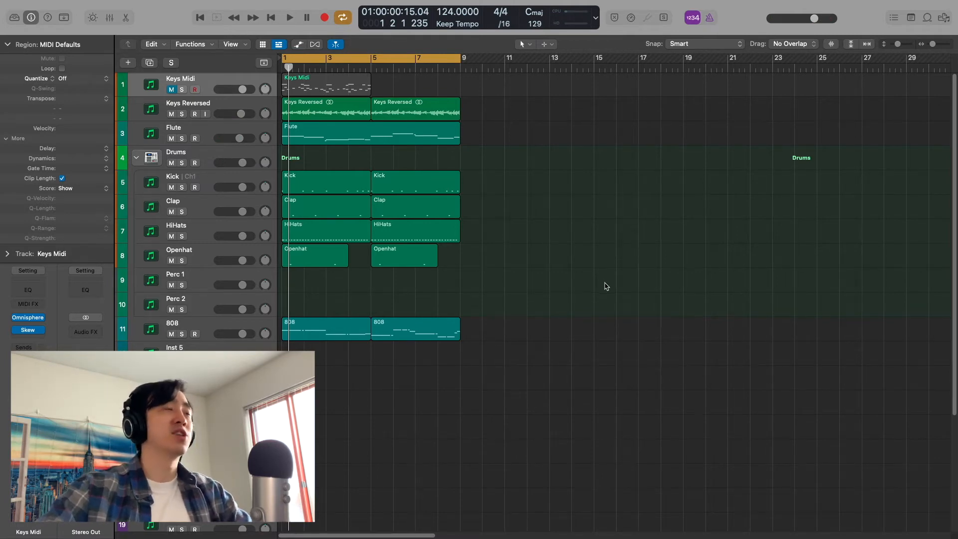
Solo the Keys Midi track and open its Skew effect with the Drifting Third preset.
right_click(520, 194)
left_click(231, 85)
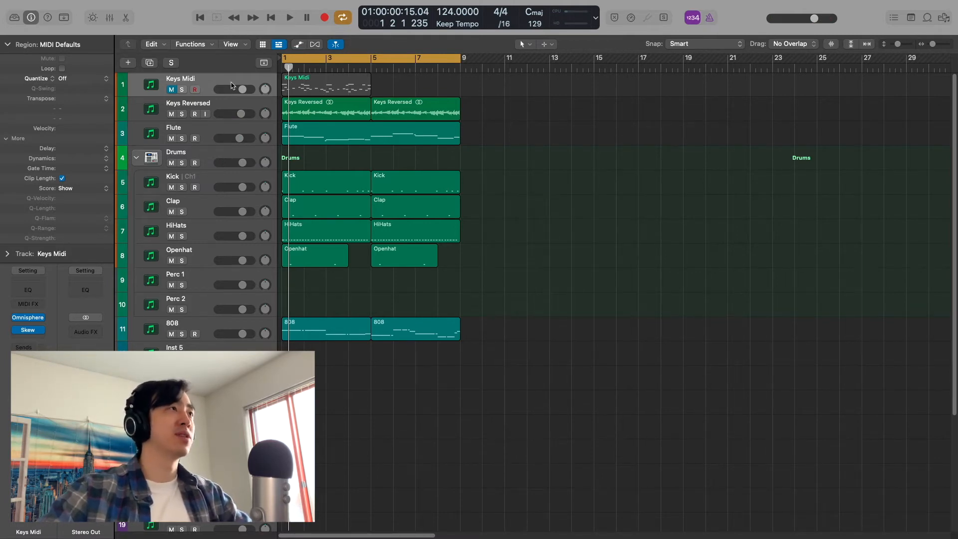
left_click(204, 106)
left_click(203, 95)
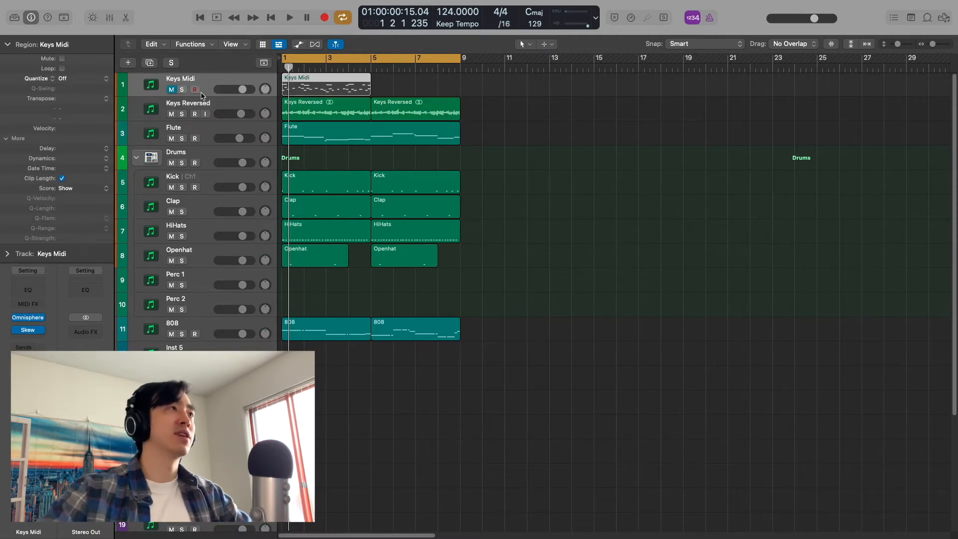
left_click(182, 90)
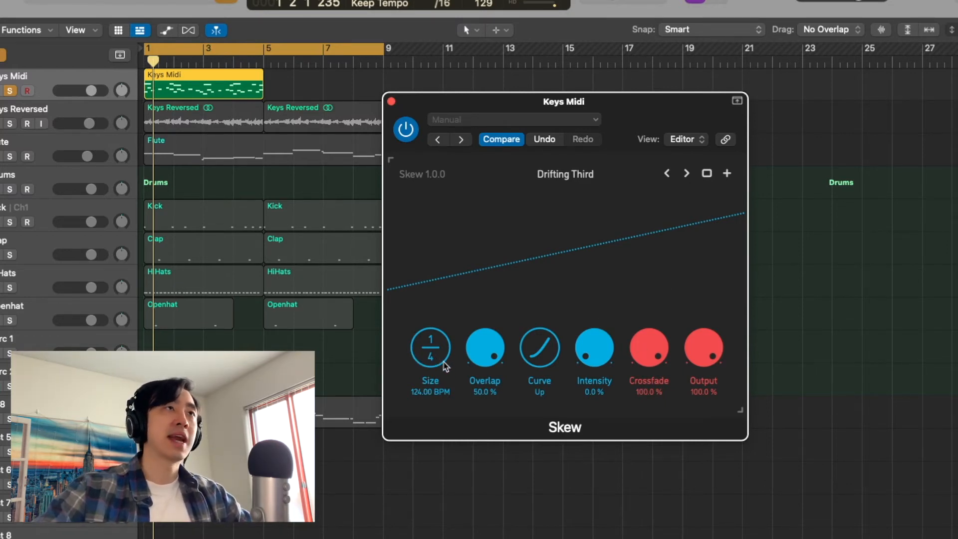
Bypass the Skew effect on Keys Midi and bounce the Keys Midi region in place.
scroll(251, 227, "up", 6)
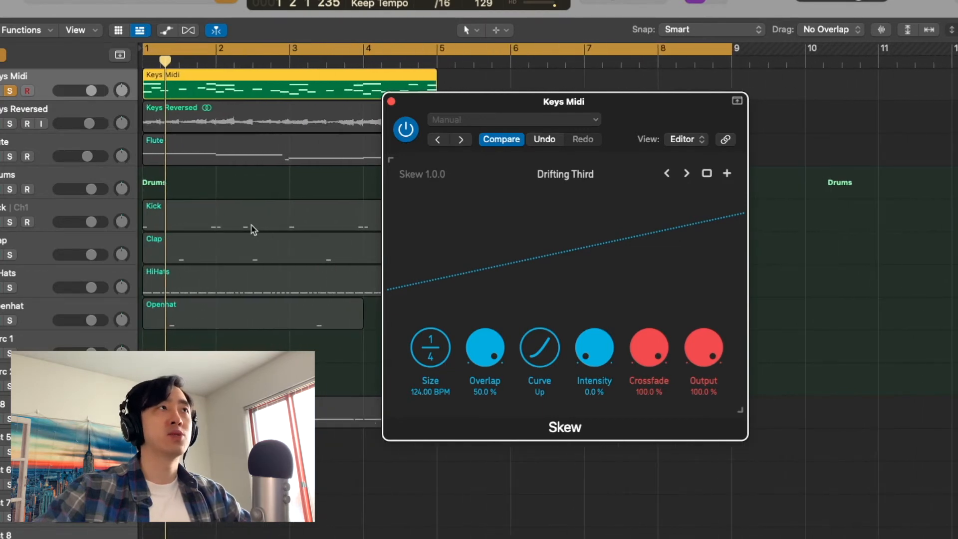
scroll(255, 230, "left", 1)
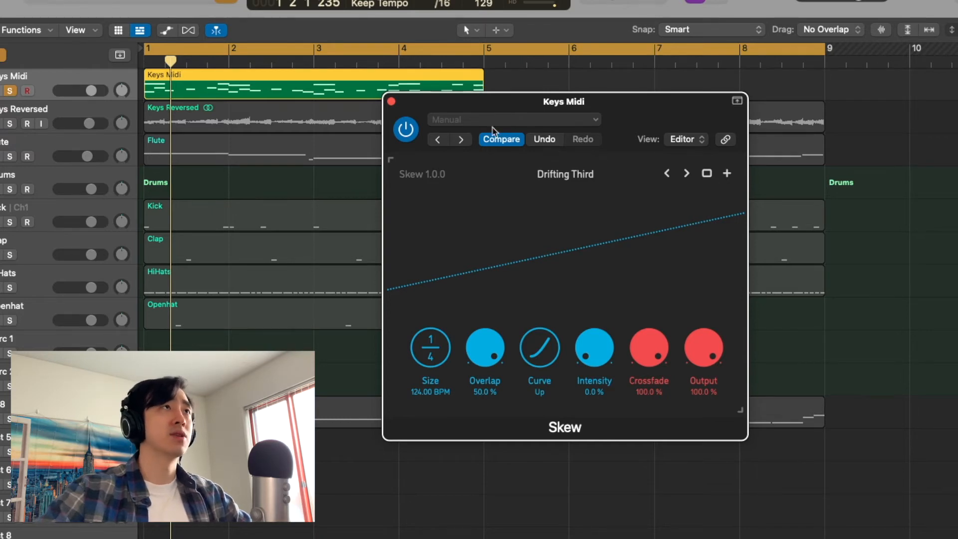
left_click_drag(489, 106, 449, 179)
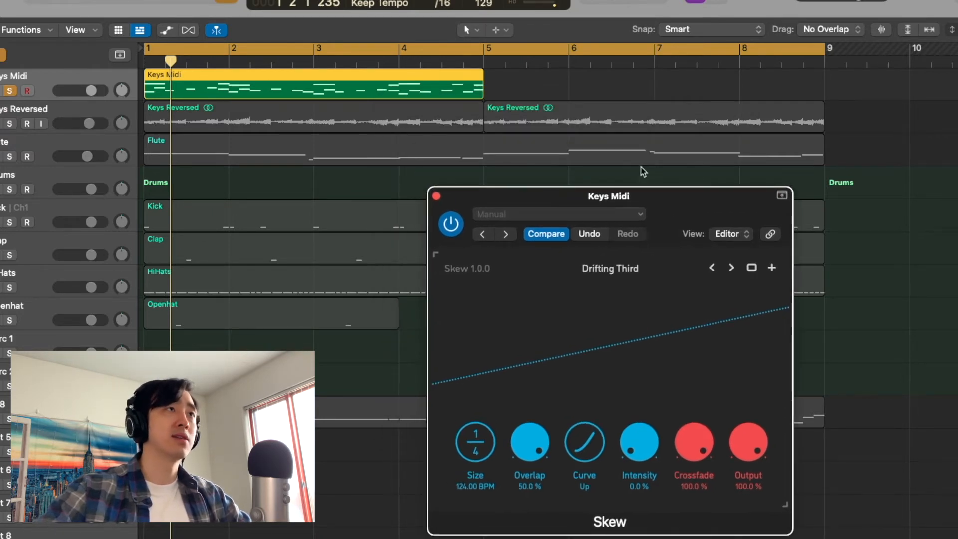
left_click(457, 224)
left_click(339, 82)
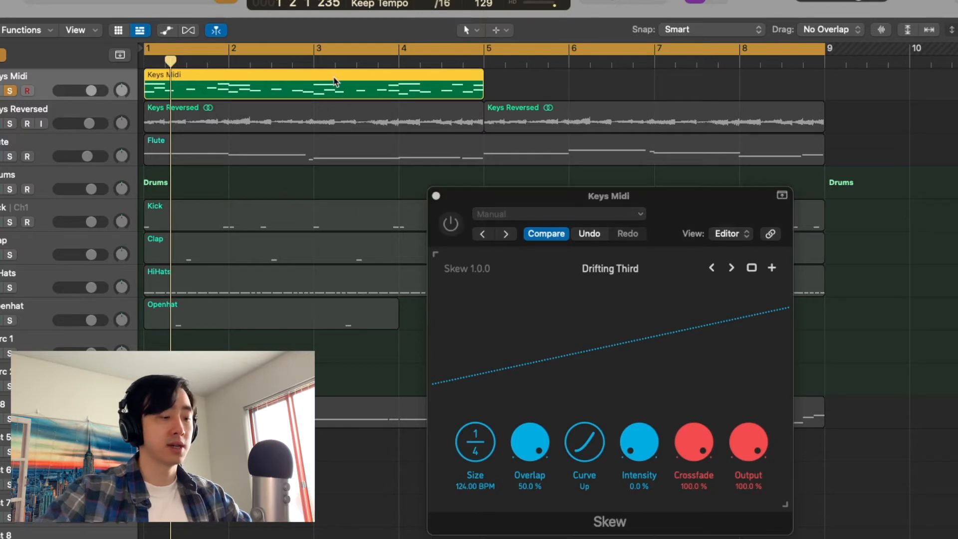
key("ctrl+b")
left_click(828, 511)
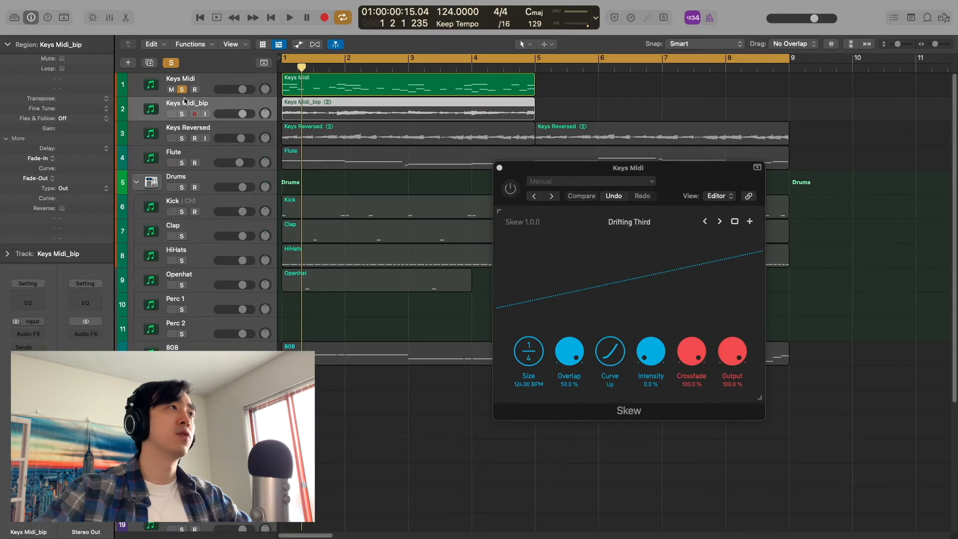
Solo the bounced keys track instead of Keys Midi, reverse its audio region, and play it.
left_click(182, 113)
left_click(181, 89)
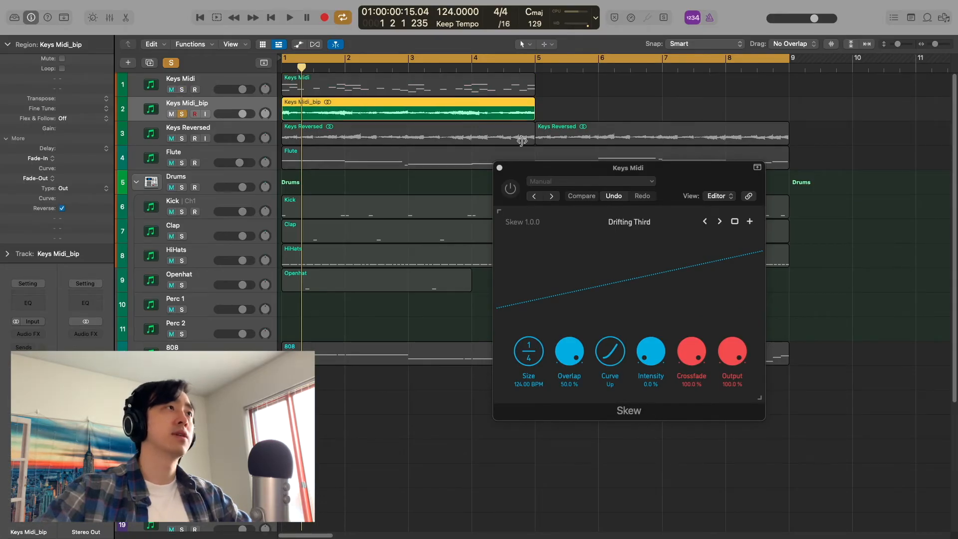
key("space")
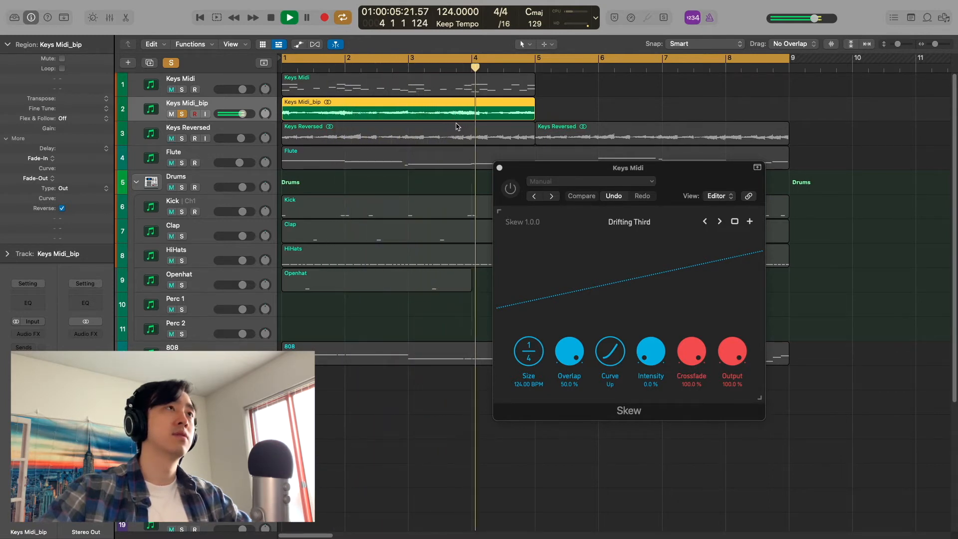
key("space")
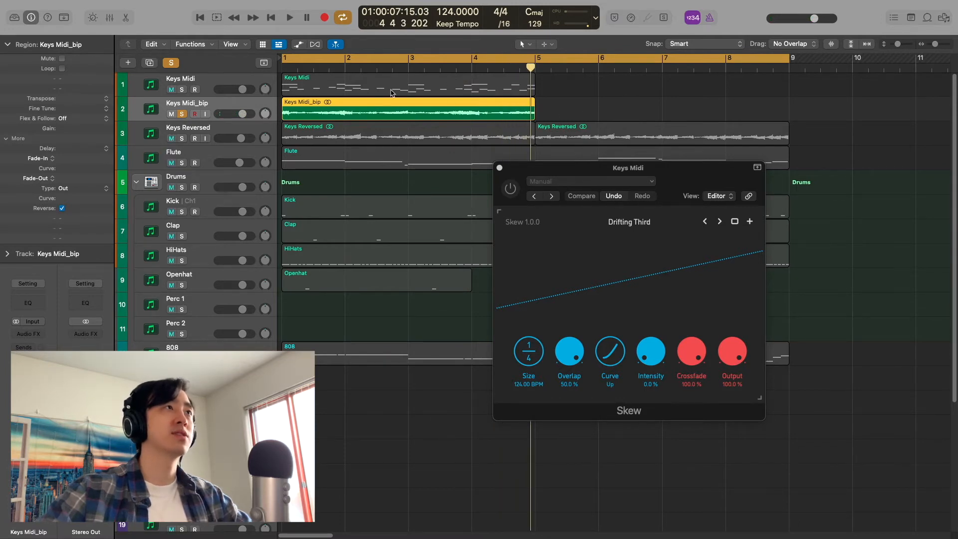
Split the reversed bounced keys region at bars 4, 3 and 2.
left_click(469, 67)
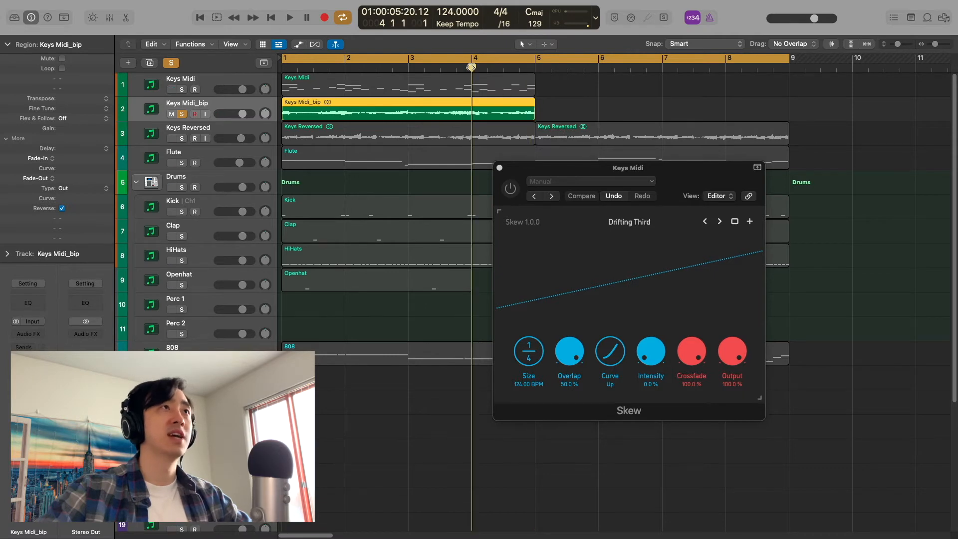
key("super+t")
left_click(407, 67)
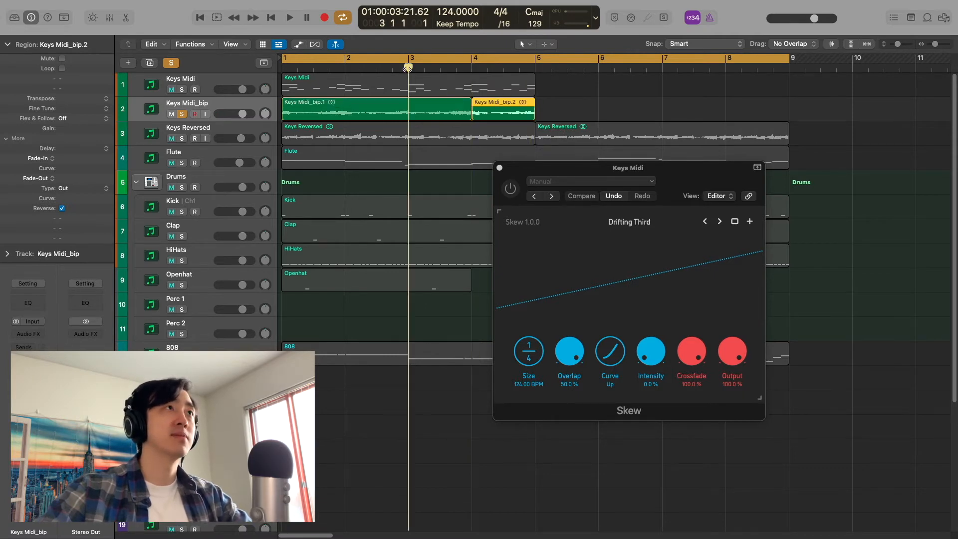
left_click(418, 109)
key("super+t")
left_click(345, 67)
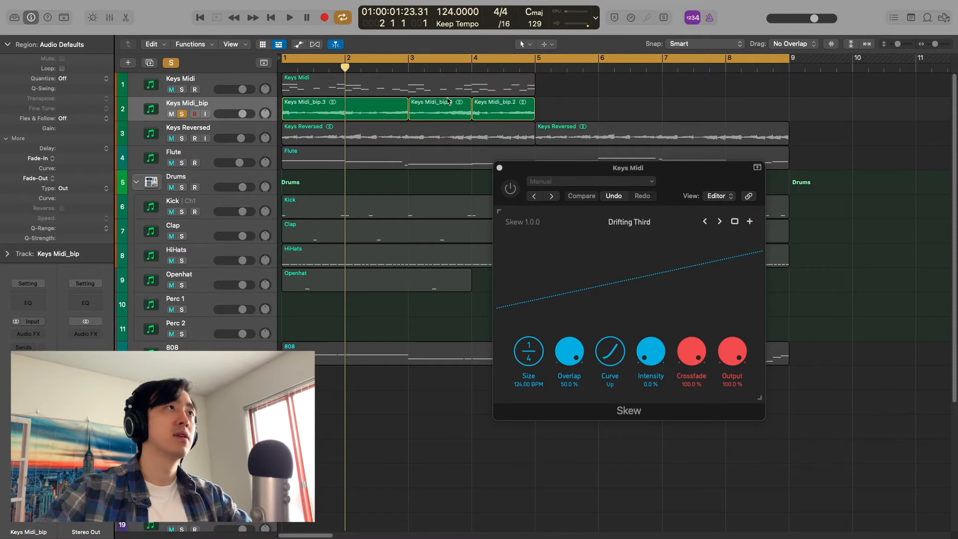
left_click(349, 105)
key("super+t")
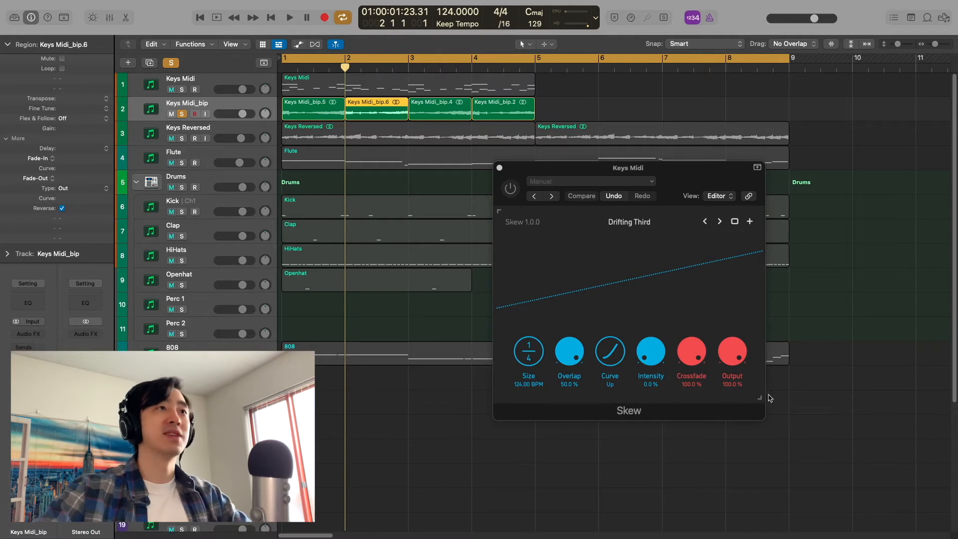
Delete the bounced keys track and select the original Keys Midi region.
left_click(195, 108)
key("super+BackSpace")
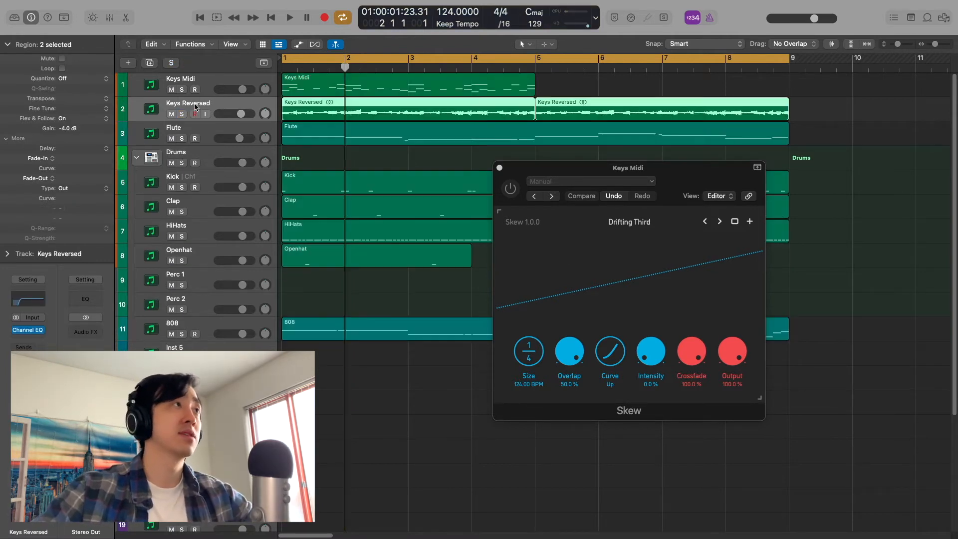
left_click(282, 83)
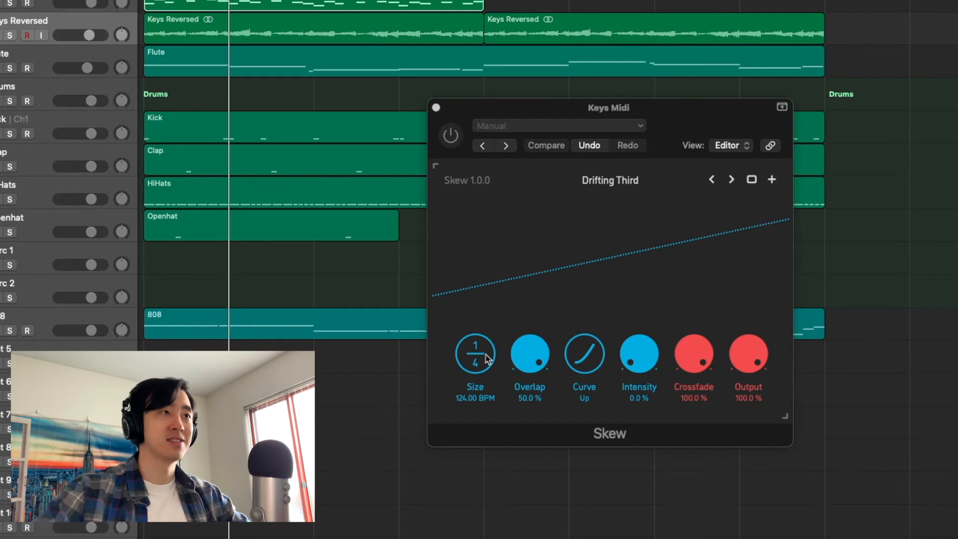
Set the Skew Size on Keys Midi to 1/16 and solo the Keys Midi track.
left_click_drag(485, 359, 480, 342)
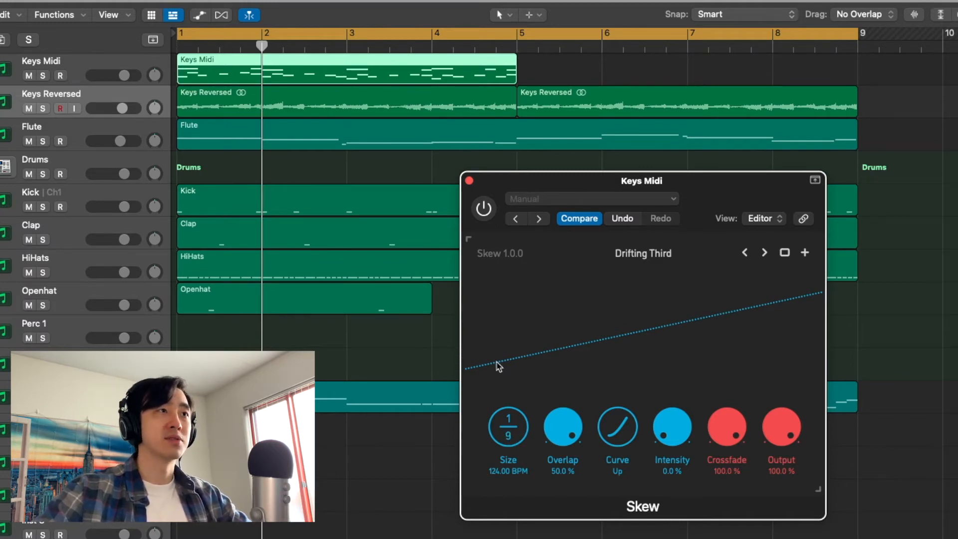
key("super+Right")
key("super+Right")
key("super+Right")
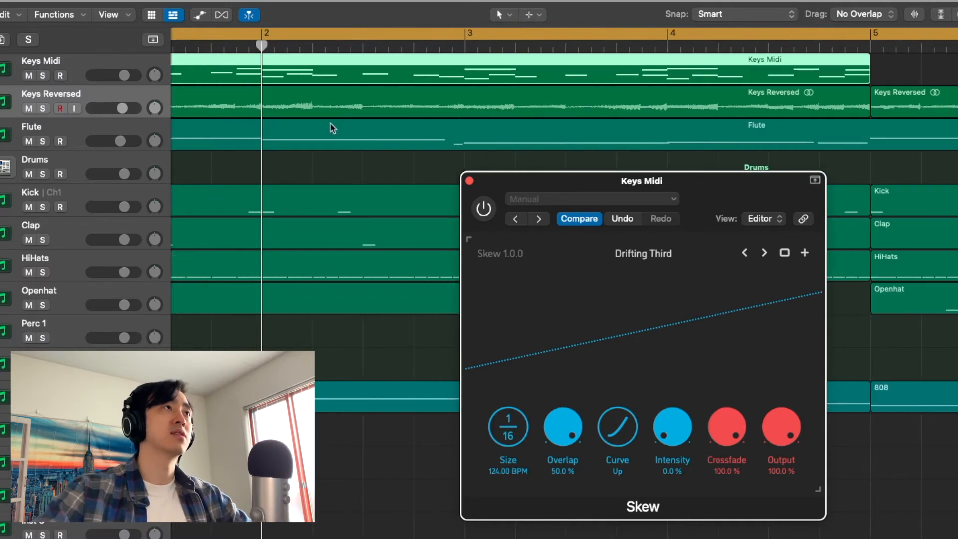
scroll(322, 113, "left", 10)
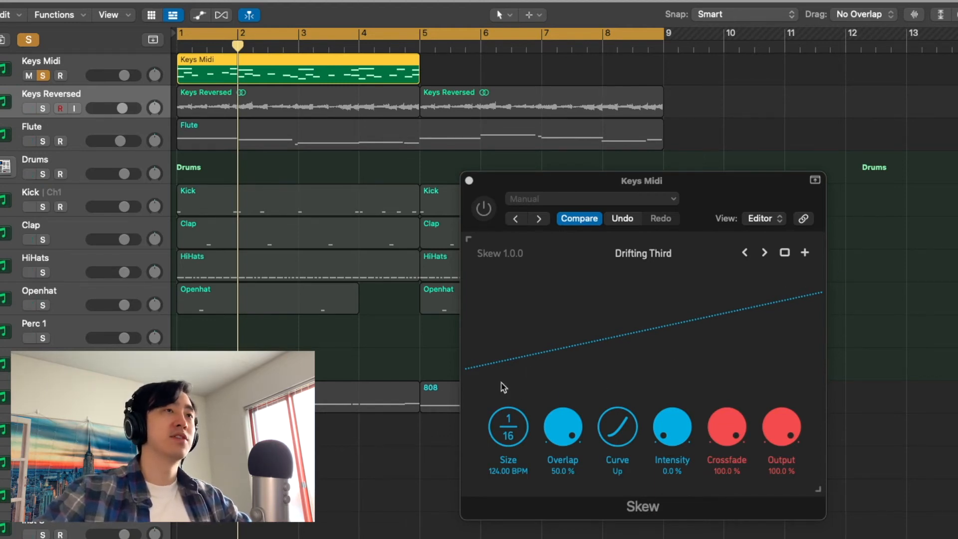
Set the Skew Intensity to 100% and play the soloed Keys Midi track with the effect enabled.
left_click_drag(670, 429, 777, 27)
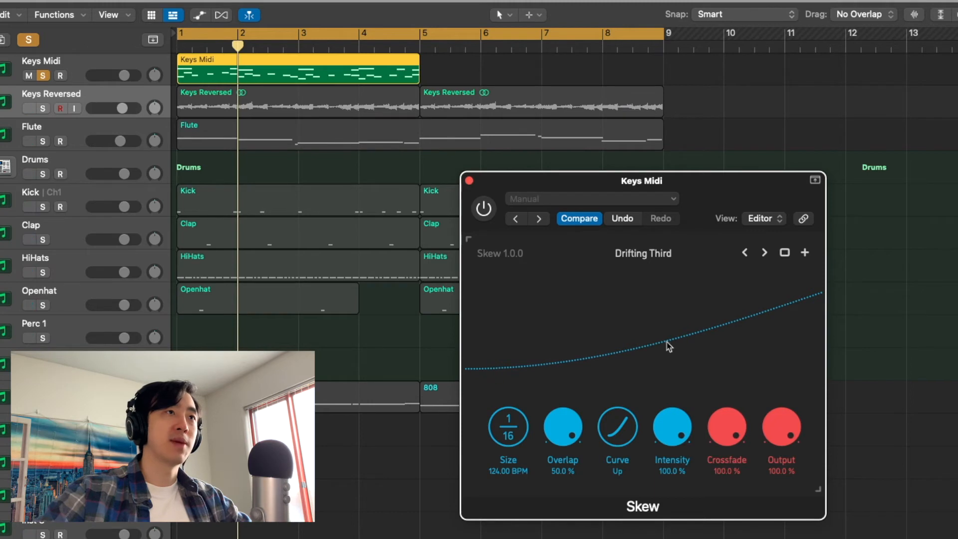
key("space")
left_click_drag(727, 192, 684, 159)
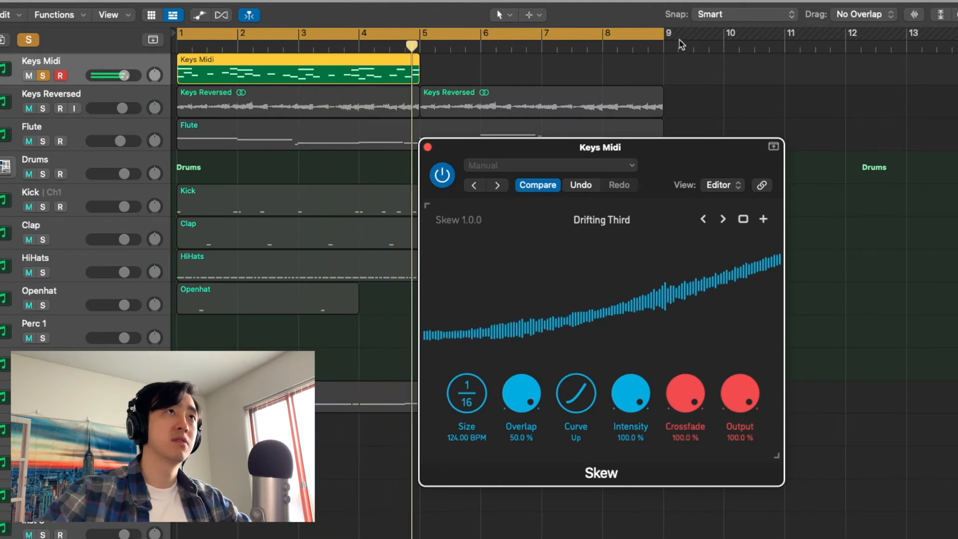
Shorten the cycle range to end at bar 5, and lower Skew's Intensity to 24.5% and Crossfade to 50.1%.
left_click_drag(664, 38, 421, 40)
left_click_drag(628, 391, 637, 520)
left_click_drag(684, 391, 700, 520)
key("space")
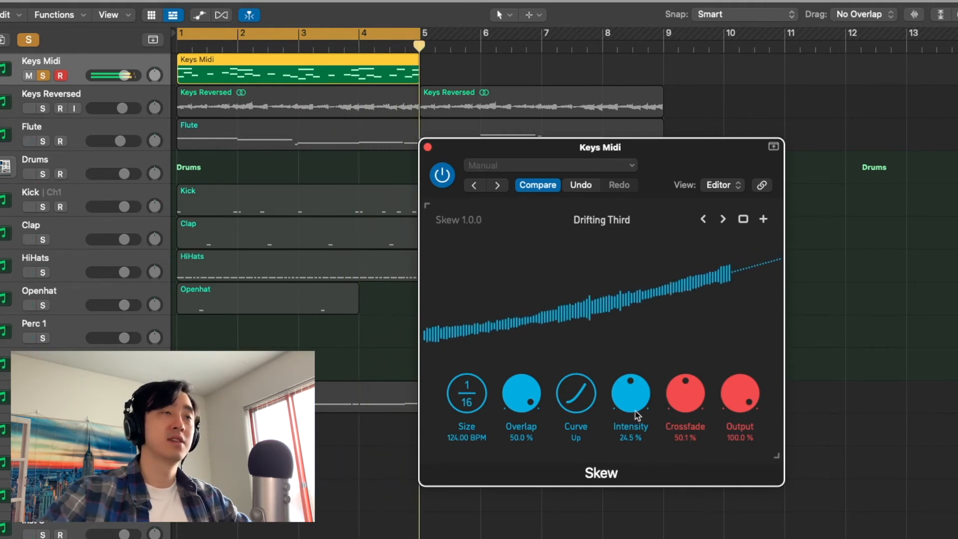
Audition the Down, Exp Down and Up/Down curves of Skew on the Keys Midi track.
left_click(586, 411)
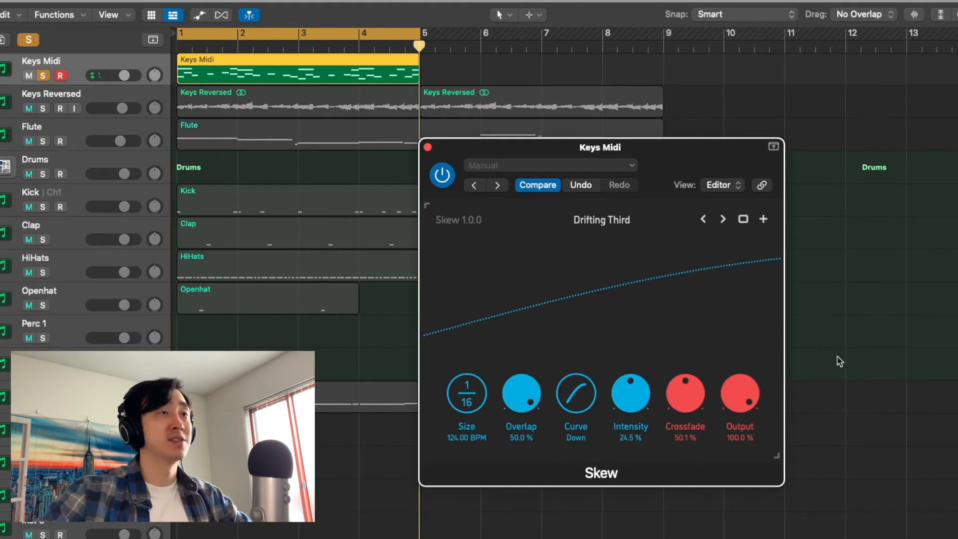
key("space")
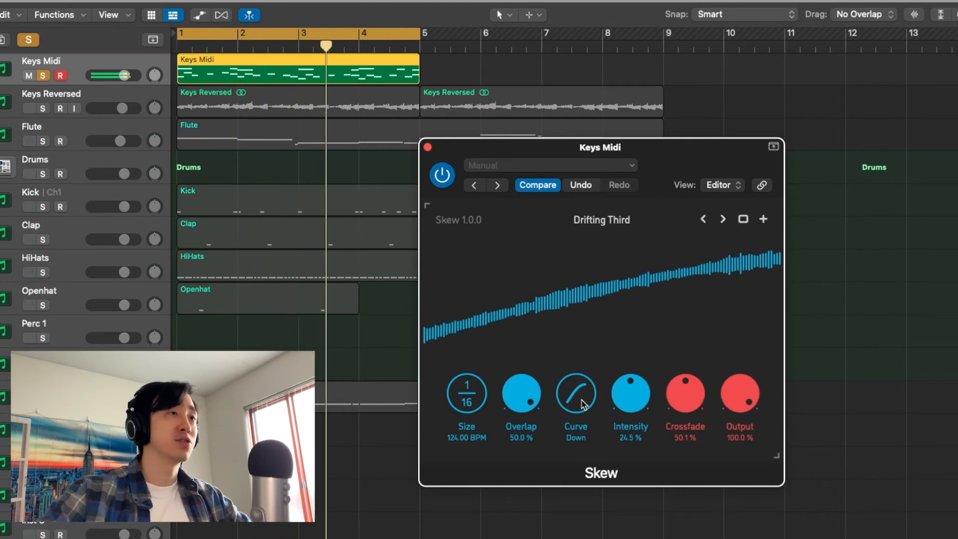
left_click_drag(582, 400, 586, 333)
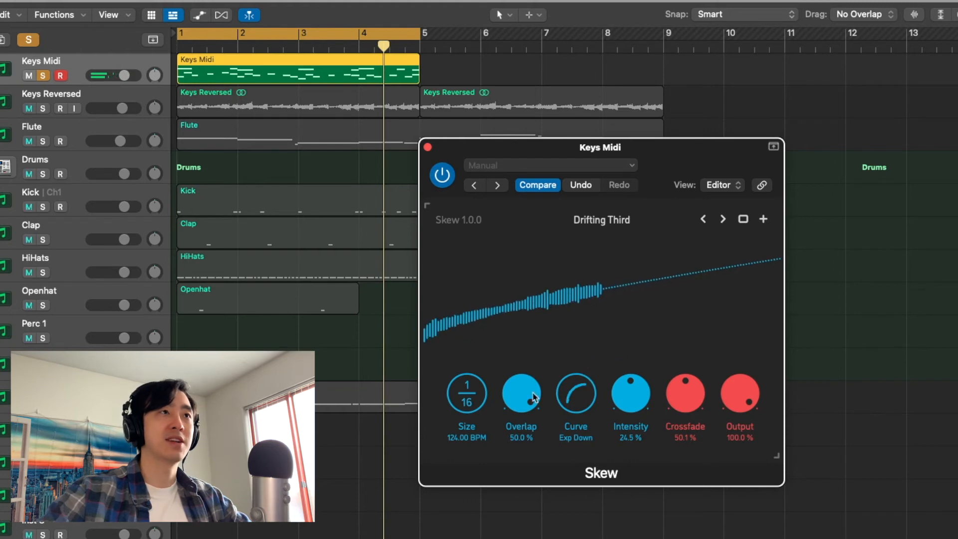
left_click_drag(574, 396, 584, 362)
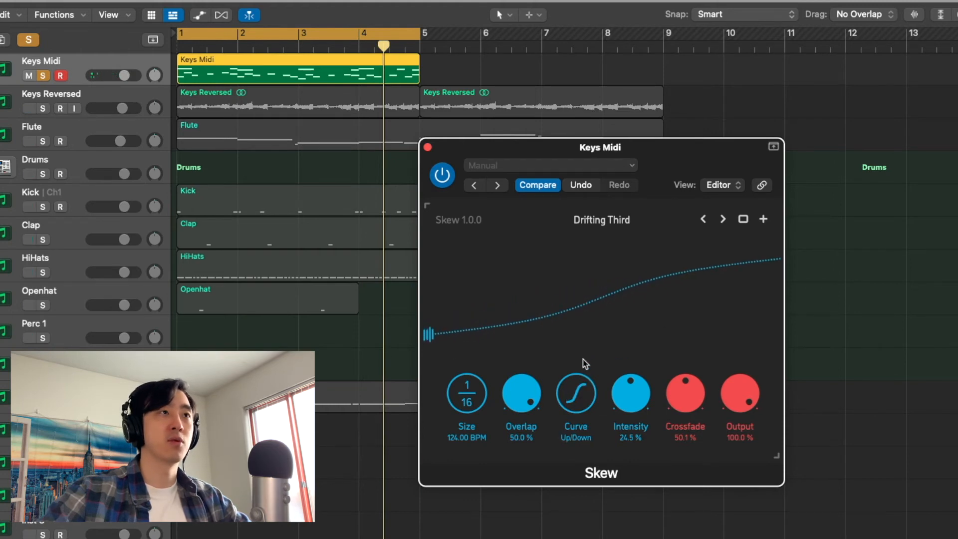
Audition Skew on Keys Midi with Intensity at 99.8%, the Down/Up curve, and Crossfade at 21.4%.
left_click_drag(631, 394, 698, 192)
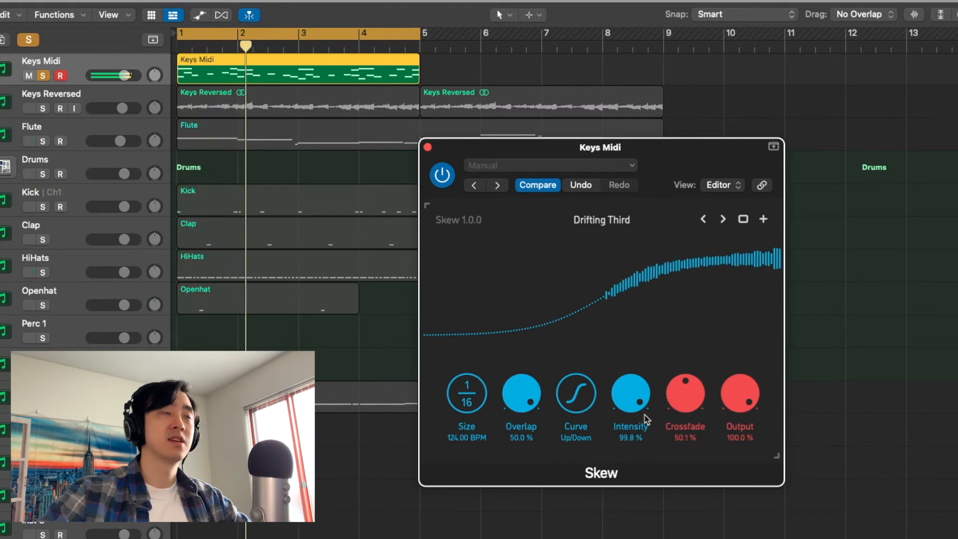
left_click_drag(684, 396, 701, 464)
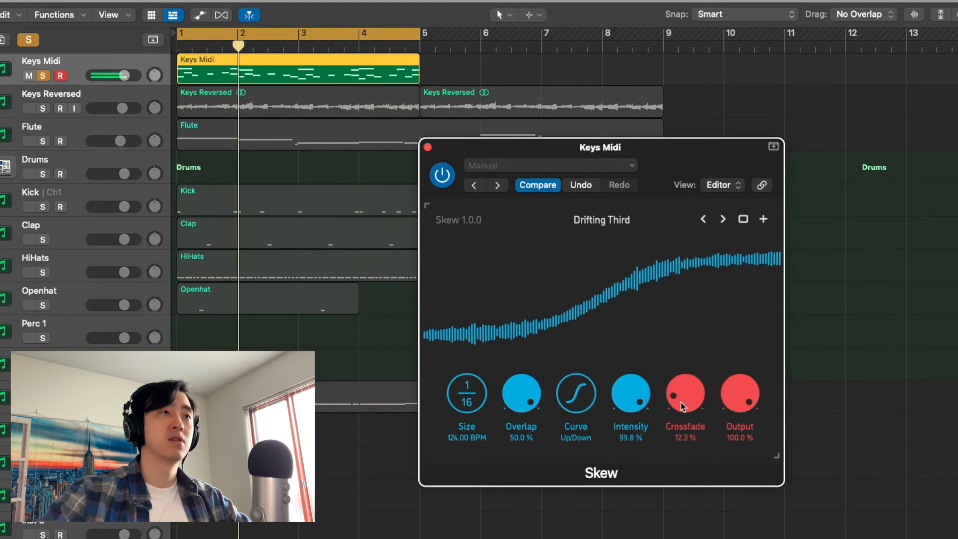
left_click(577, 404)
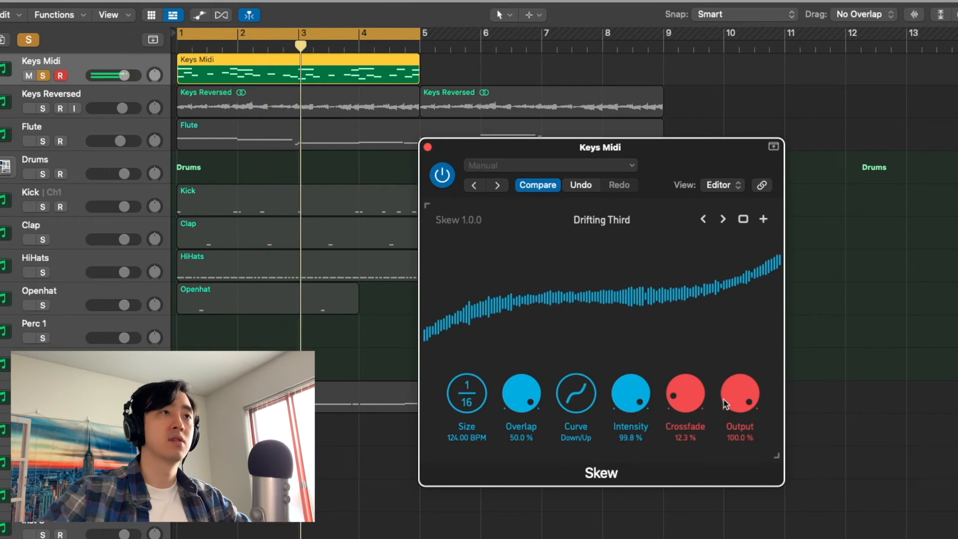
left_click_drag(698, 398, 696, 391)
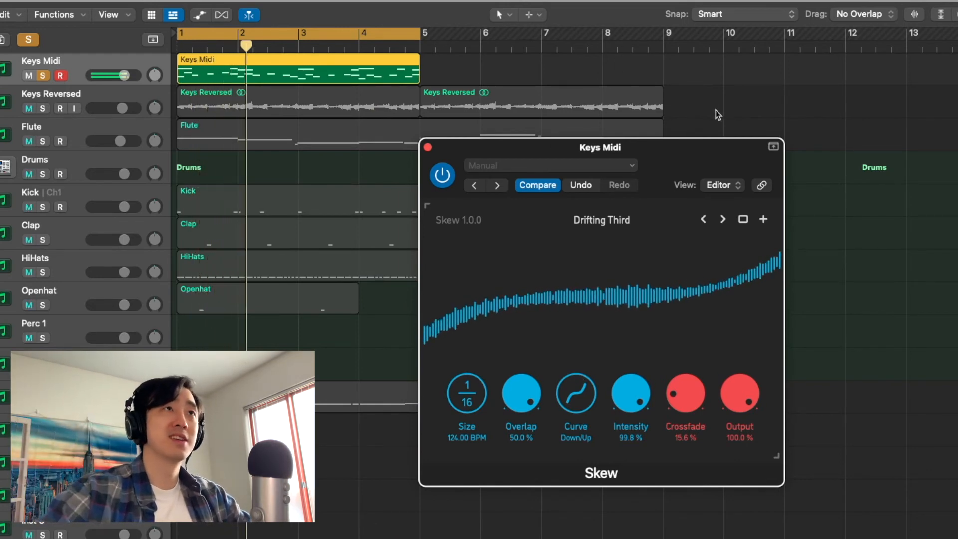
left_click_drag(708, 164, 702, 178)
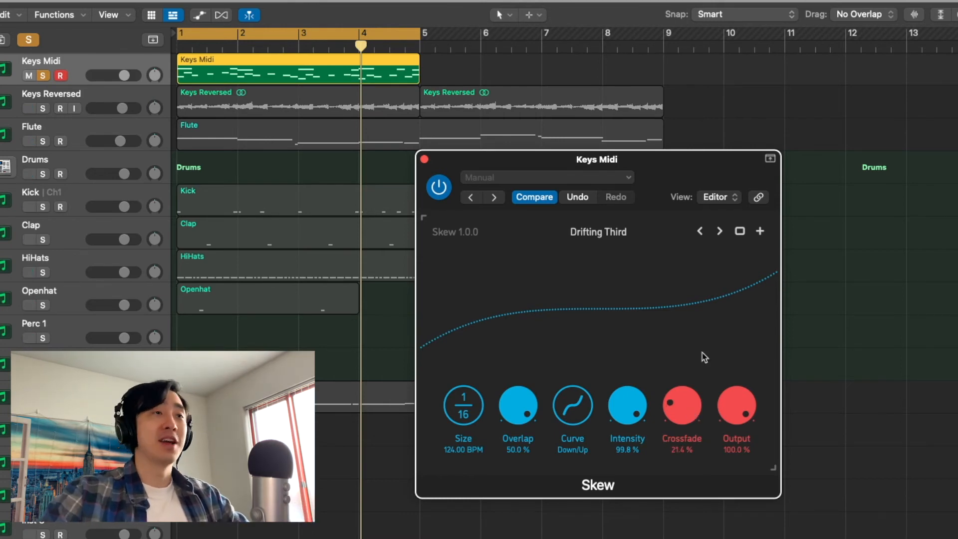
Reset Skew on Keys Midi to Crossfade 100%, Curve Up, Intensity 0% and Size 1/4.
left_click_drag(703, 357, 726, 100)
left_click_drag(697, 424, 711, 313)
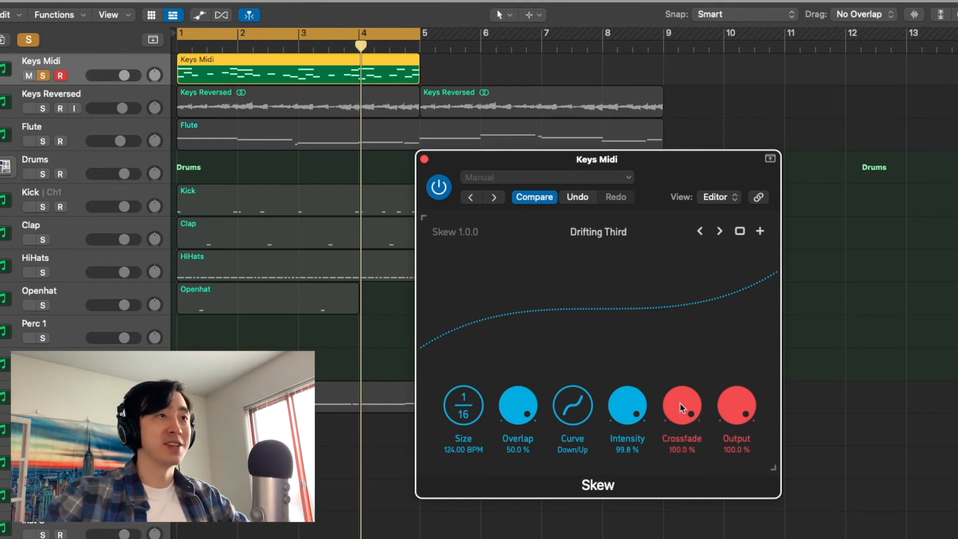
left_click_drag(586, 415, 586, 538)
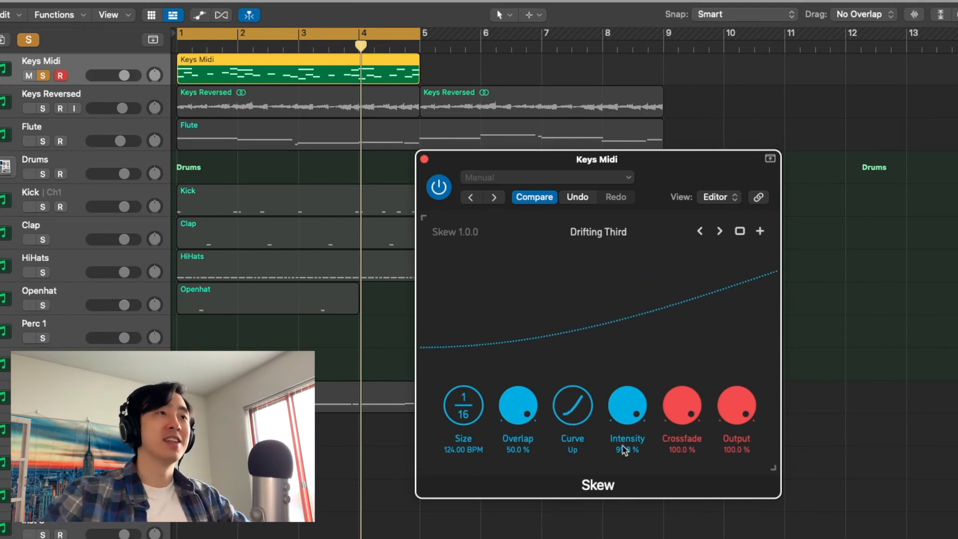
left_click_drag(614, 408, 613, 538)
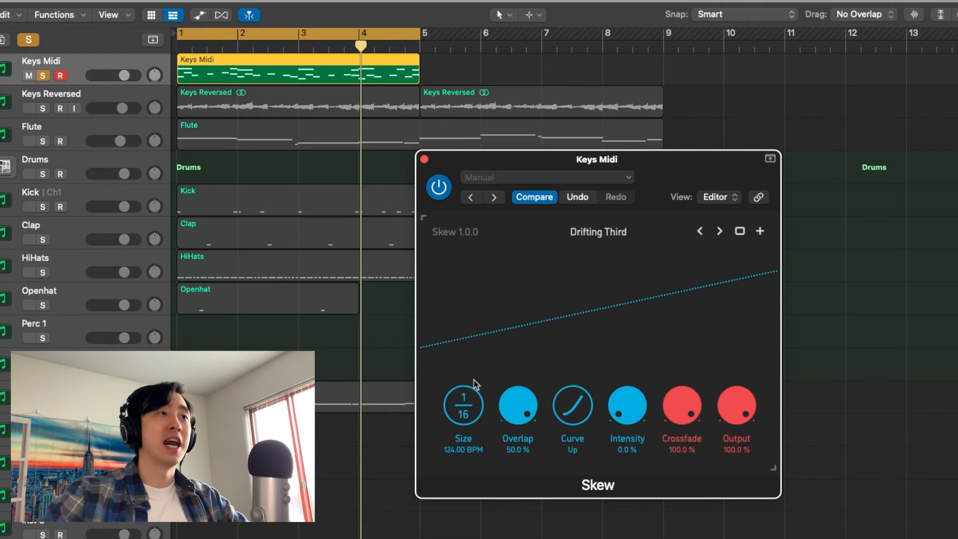
left_click_drag(468, 414, 478, 516)
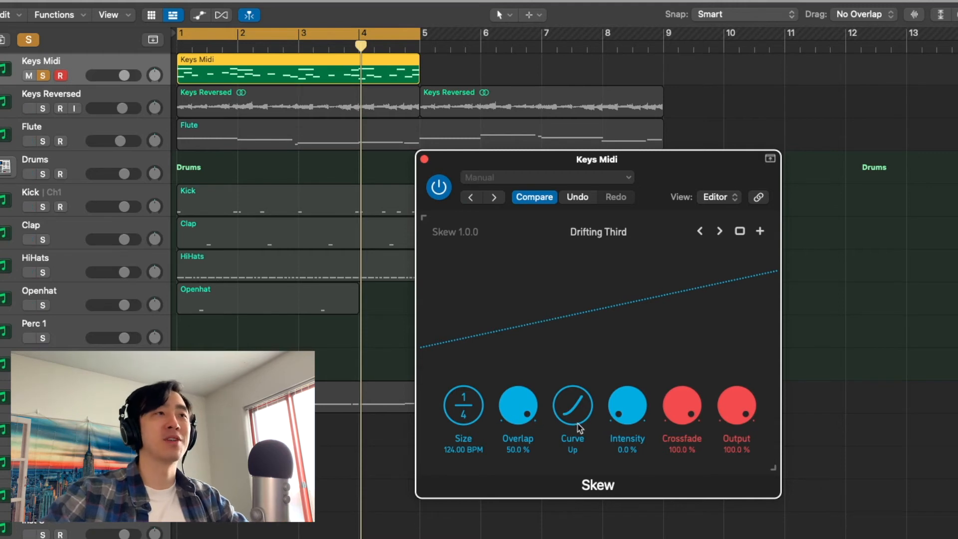
Play Keys Midi with Skew's Intensity raised to 100% and Crossfade lowered to 17.4%.
left_click_drag(634, 418, 607, 195)
left_click_drag(638, 420, 660, 321)
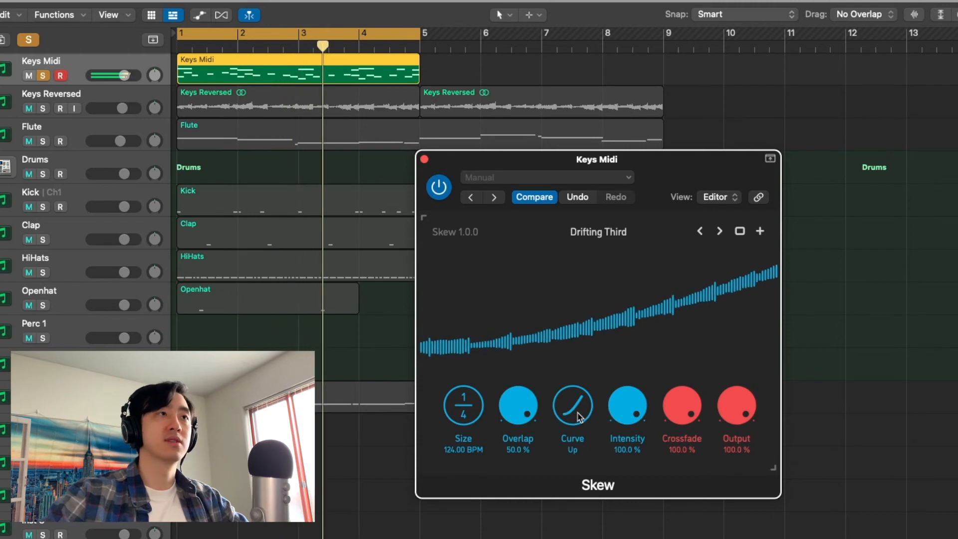
left_click_drag(691, 409, 693, 538)
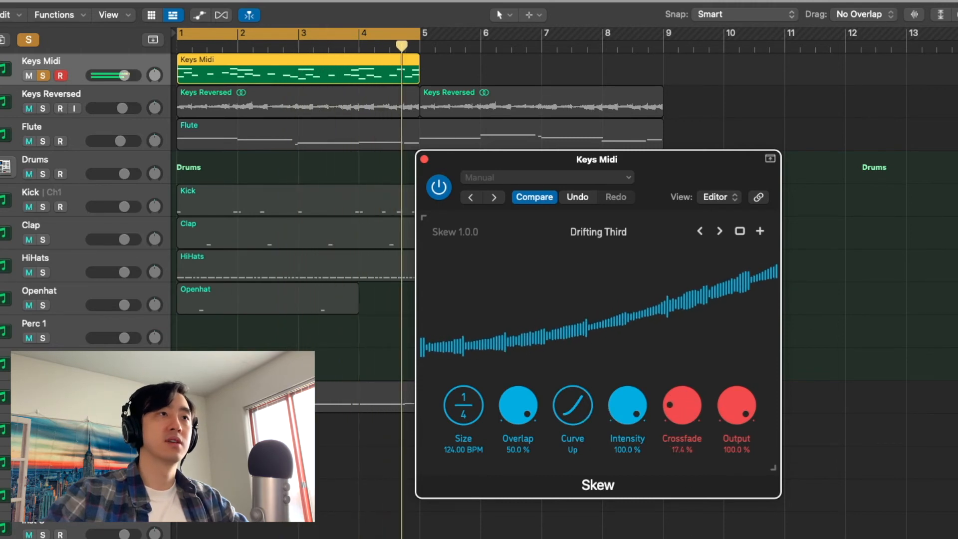
Audition Skew on Keys Midi with Crossfade at 19.7% and Size at 2/4.
left_click_drag(685, 410, 684, 405)
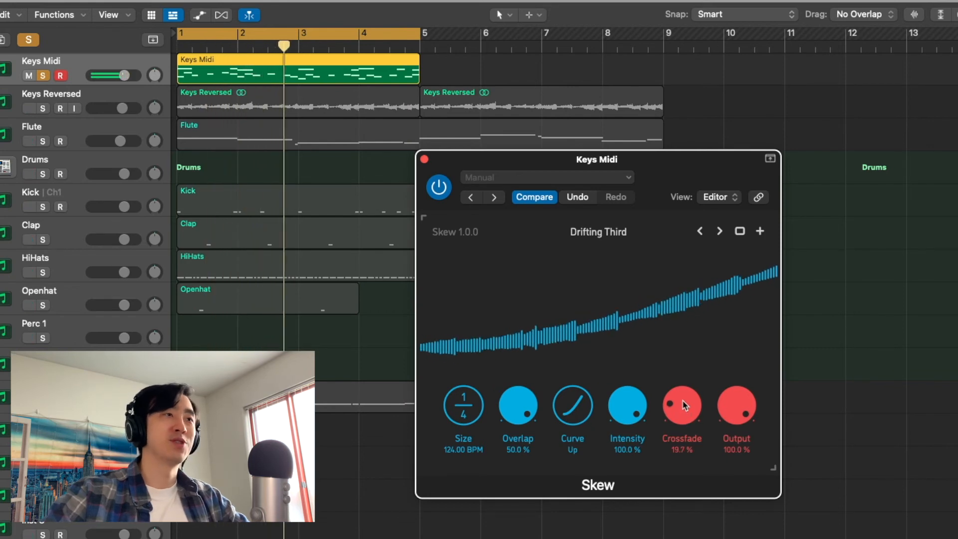
left_click_drag(469, 402, 469, 395)
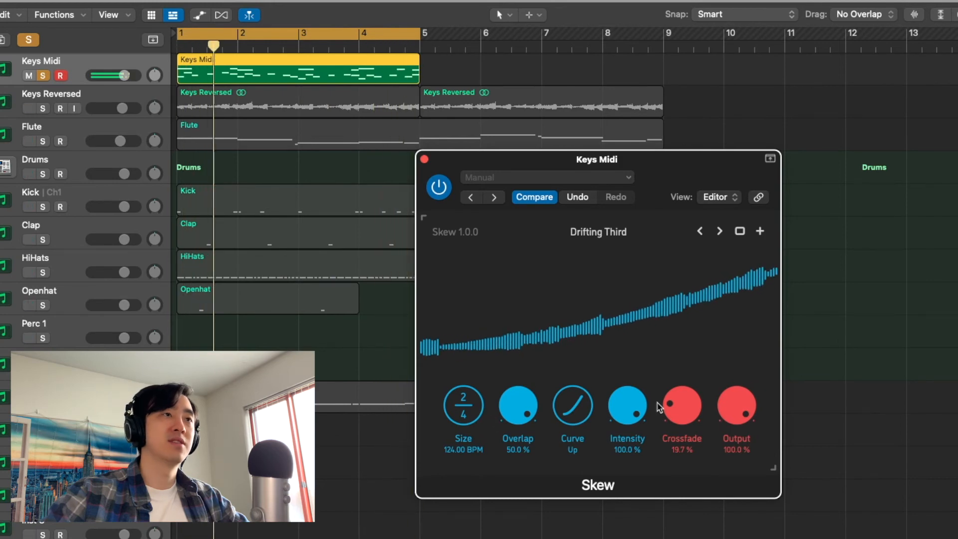
Set Skew's Crossfade to 100% and Size back to 1/4 on Keys Midi.
left_click_drag(658, 407, 701, 368)
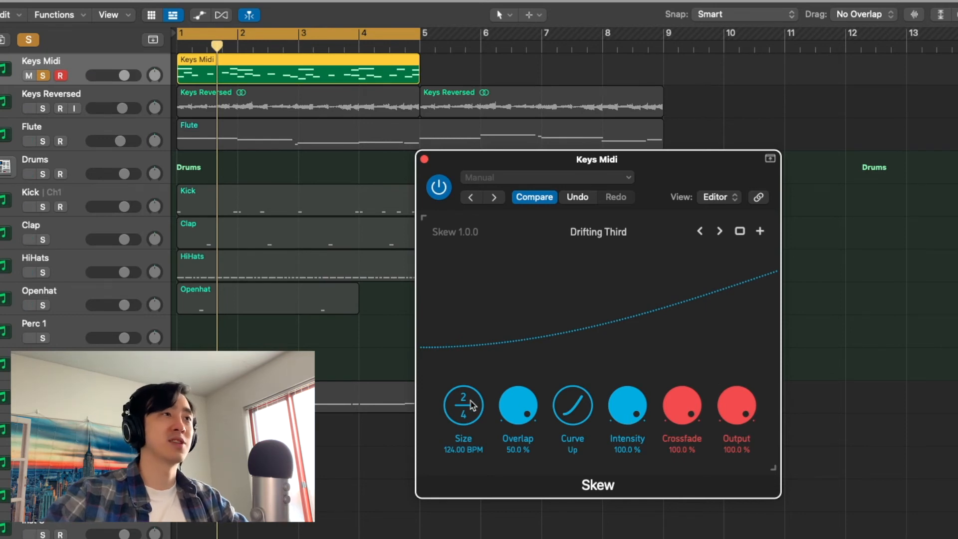
left_click_drag(471, 405, 472, 417)
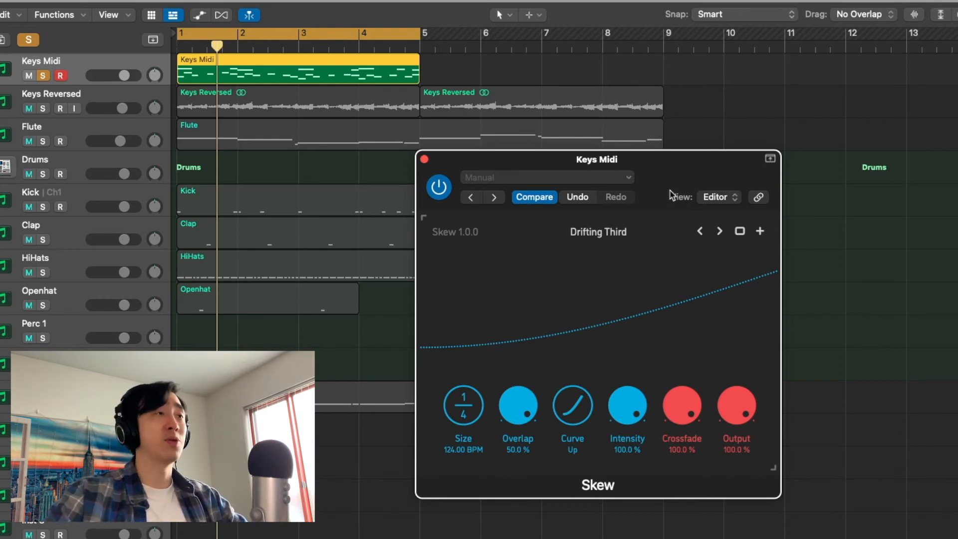
left_click_drag(681, 172, 655, 154)
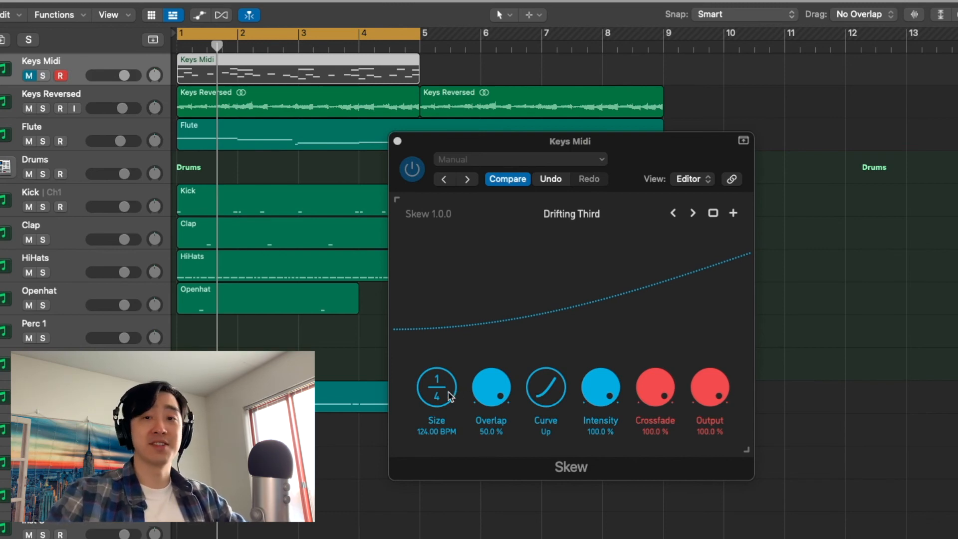
left_click_drag(634, 164, 641, 170)
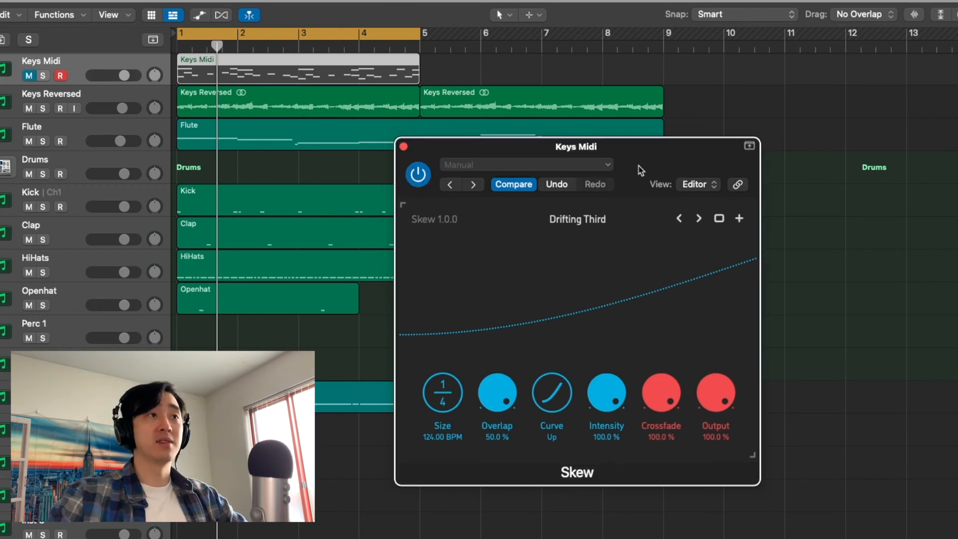